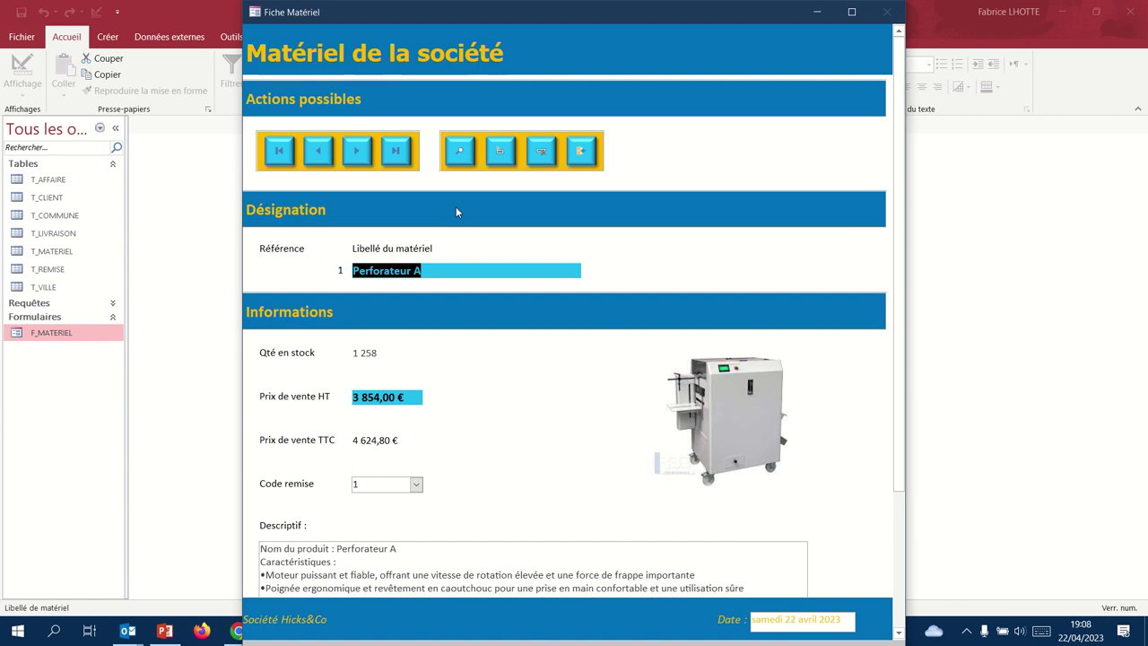
# Browse forward and back through the equipment records in the Fiche Matériel form, and close the form
pyautogui.click(359, 151)
pyautogui.click(358, 152)
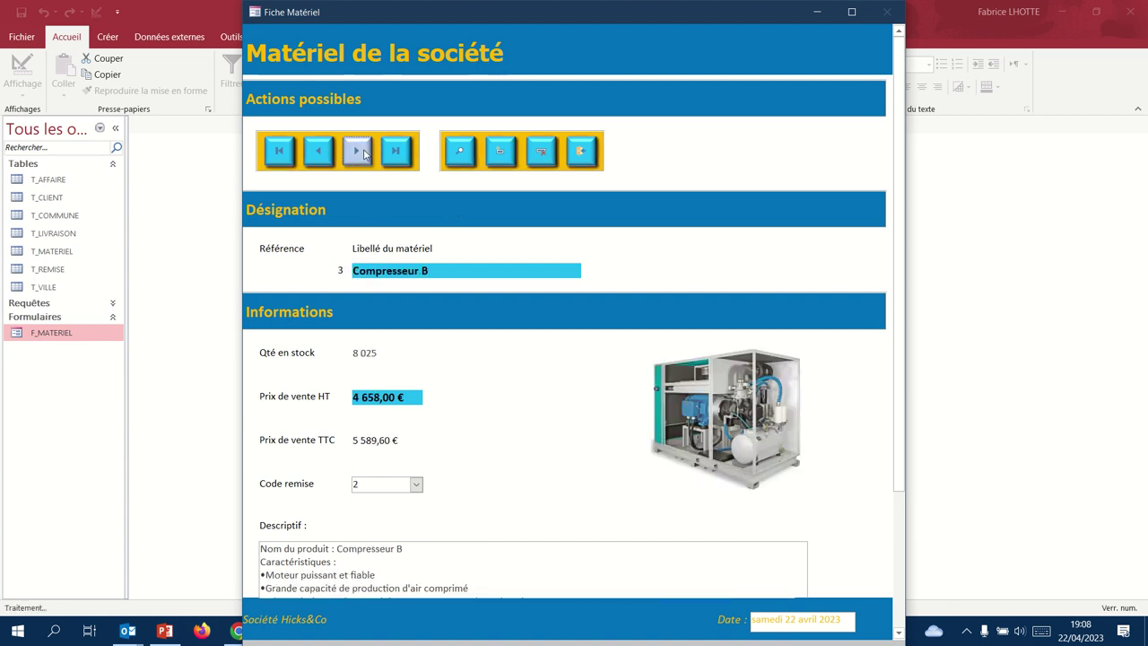
pyautogui.click(316, 155)
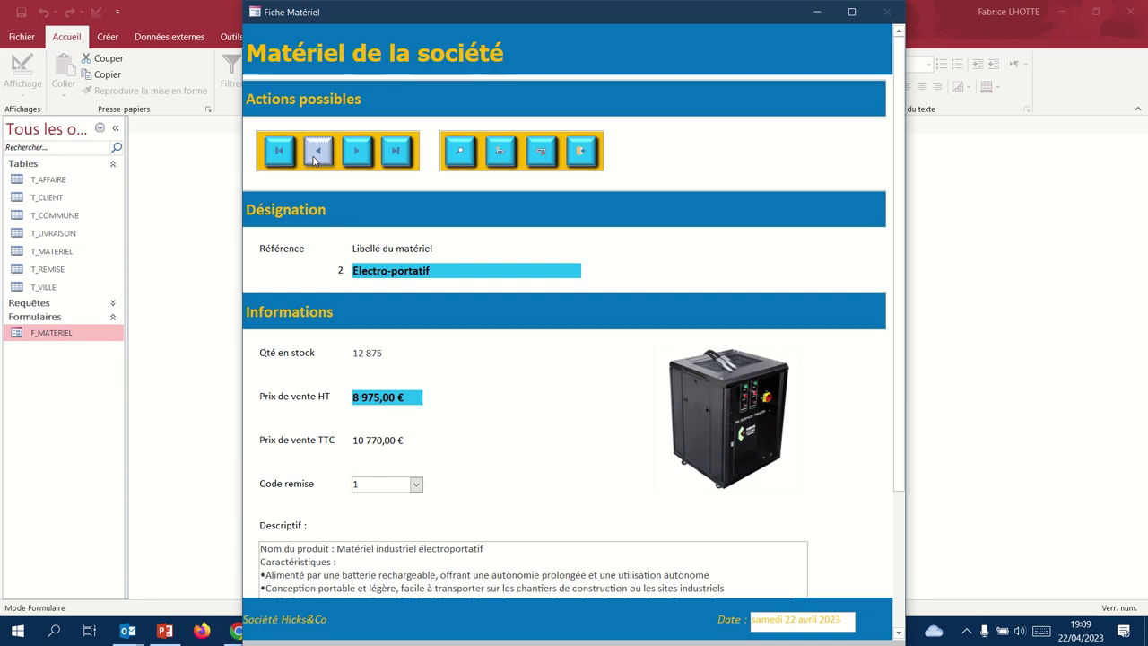
pyautogui.click(579, 164)
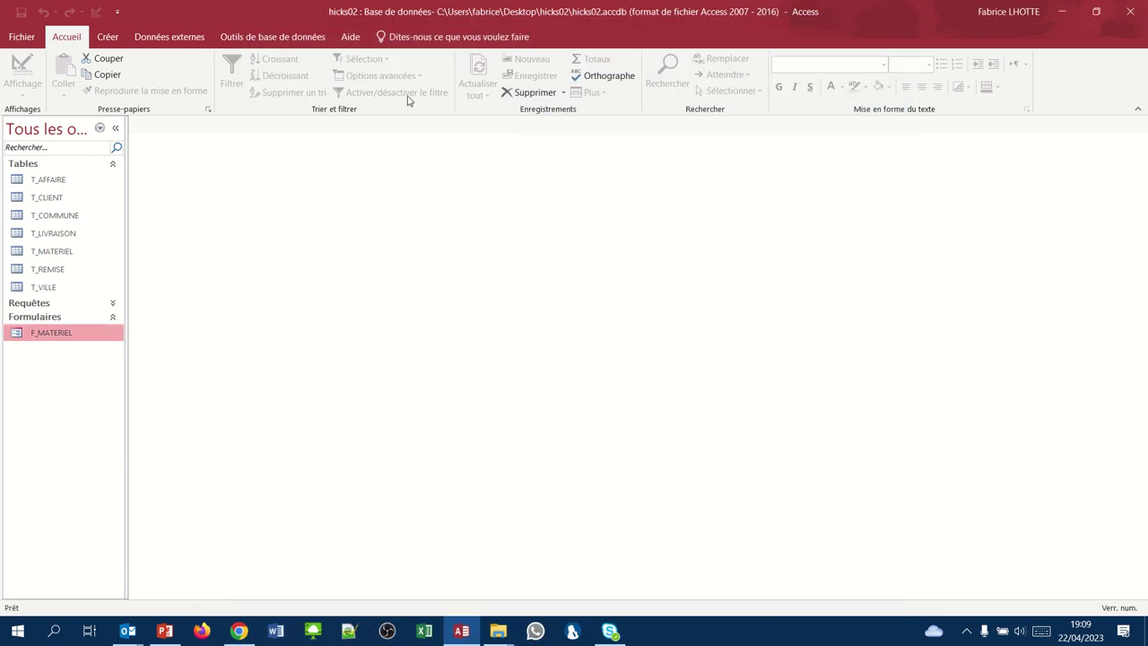
# Start a new form with the Form Wizard and include all fields of the T_CLIENT table
pyautogui.click(107, 38)
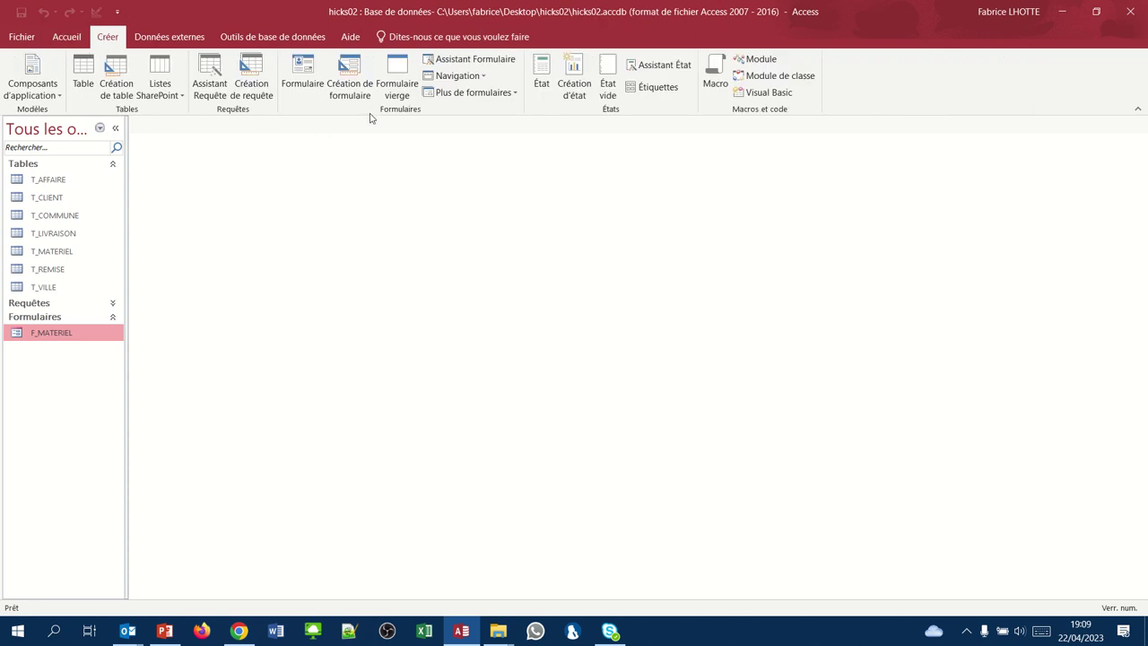
pyautogui.click(447, 61)
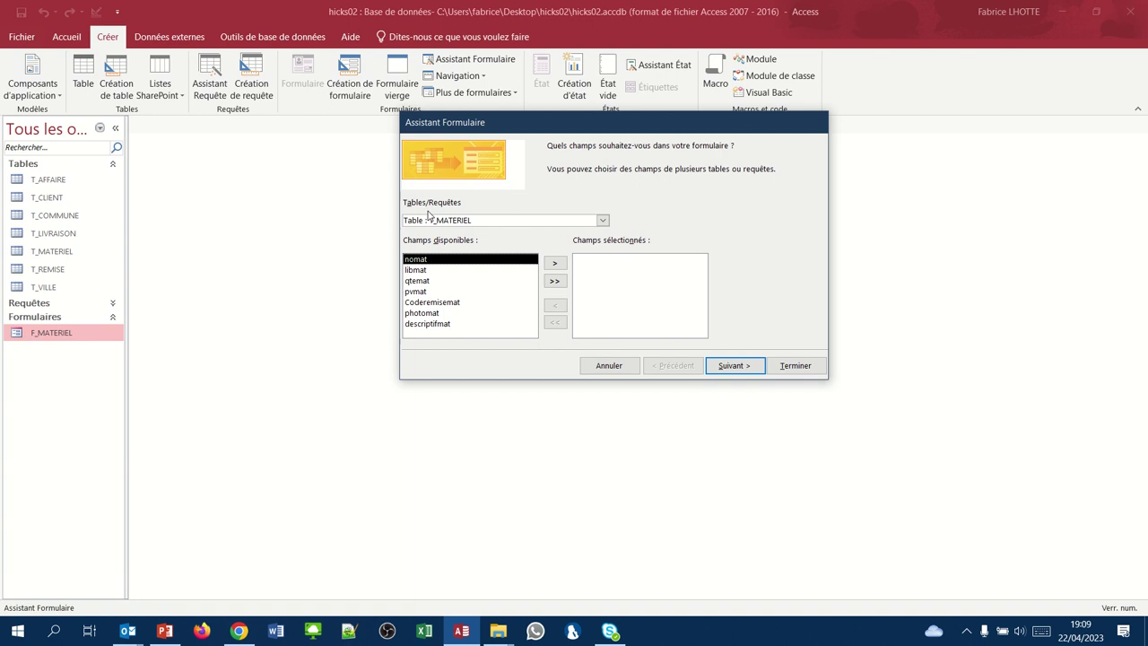
pyautogui.click(603, 220)
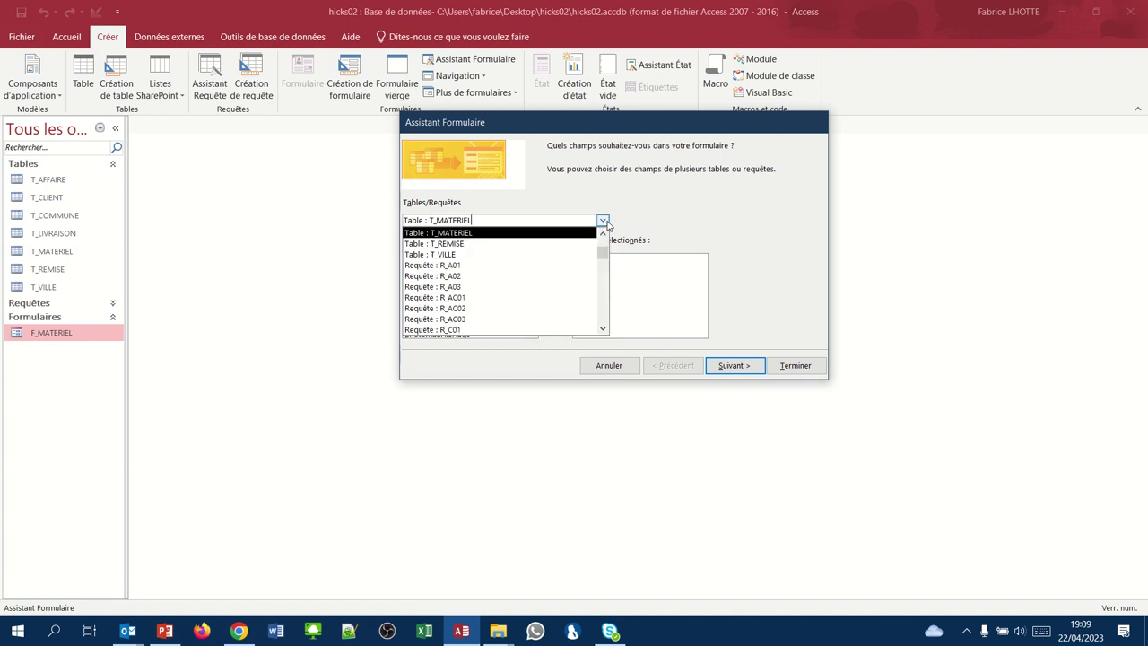
pyautogui.click(605, 278)
pyautogui.scroll(7, 605, 278)
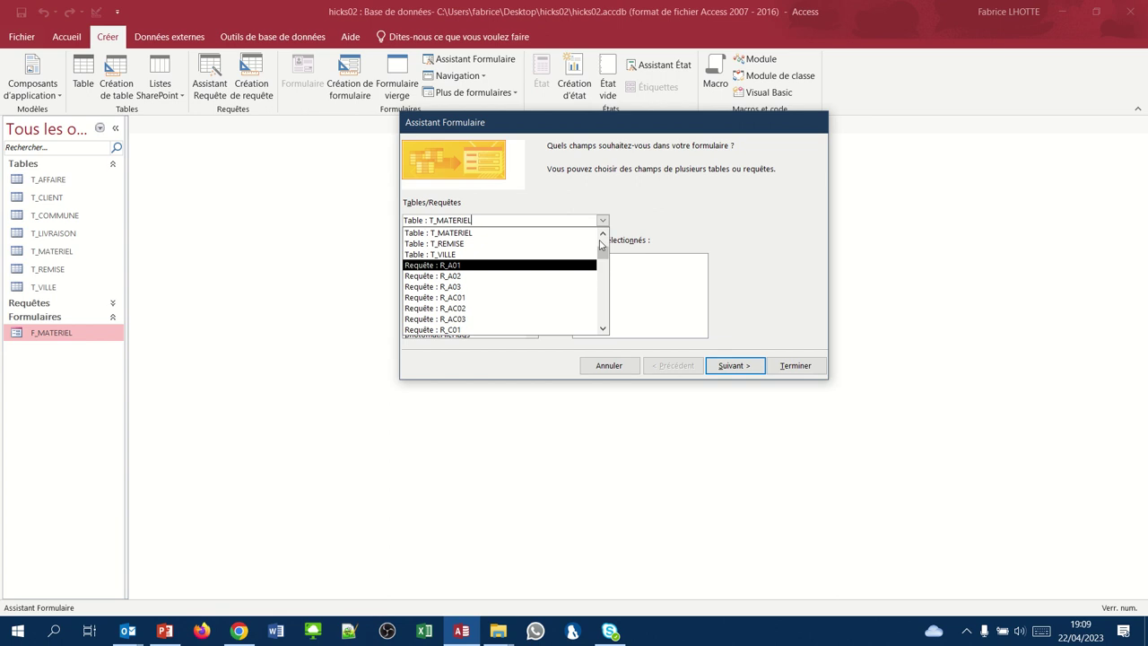
pyautogui.click(489, 247)
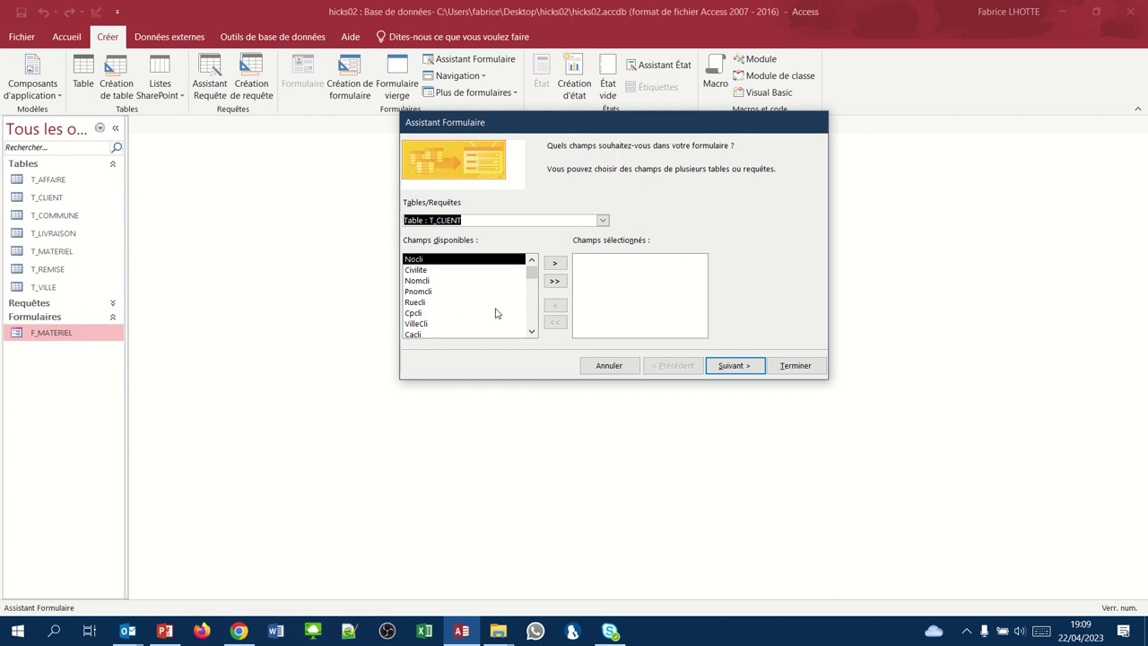
pyautogui.click(554, 282)
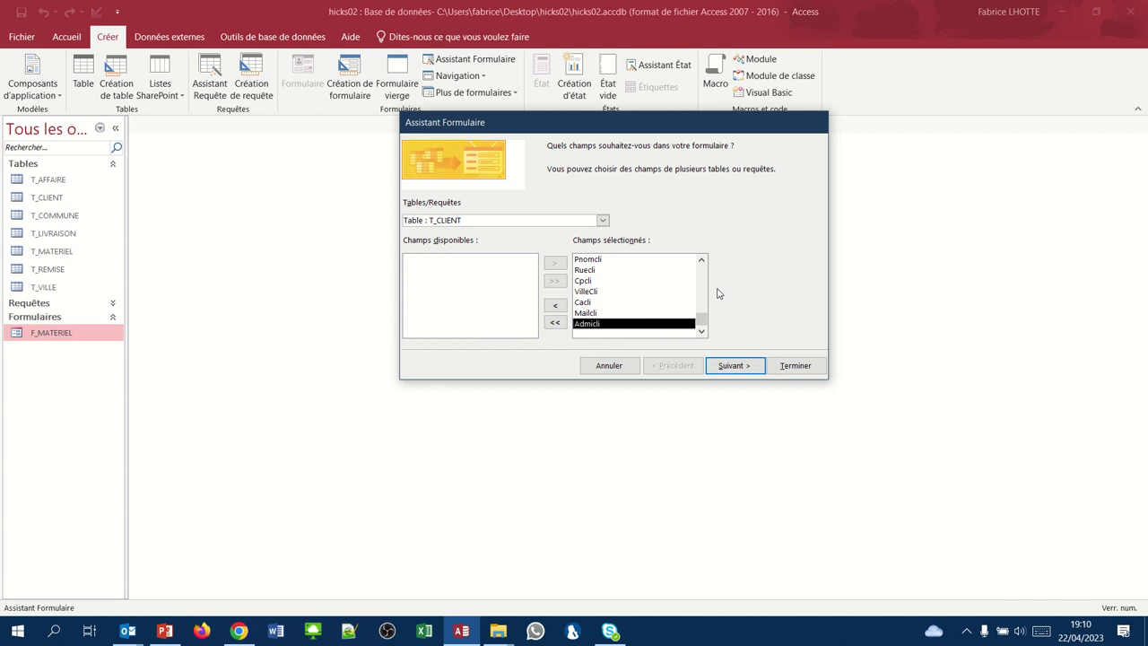
# Add the noaff, nomat, dateaff, nbmat and nbliv fields of the T_AFFAIRE table to the form's selected fields
pyautogui.click(602, 221)
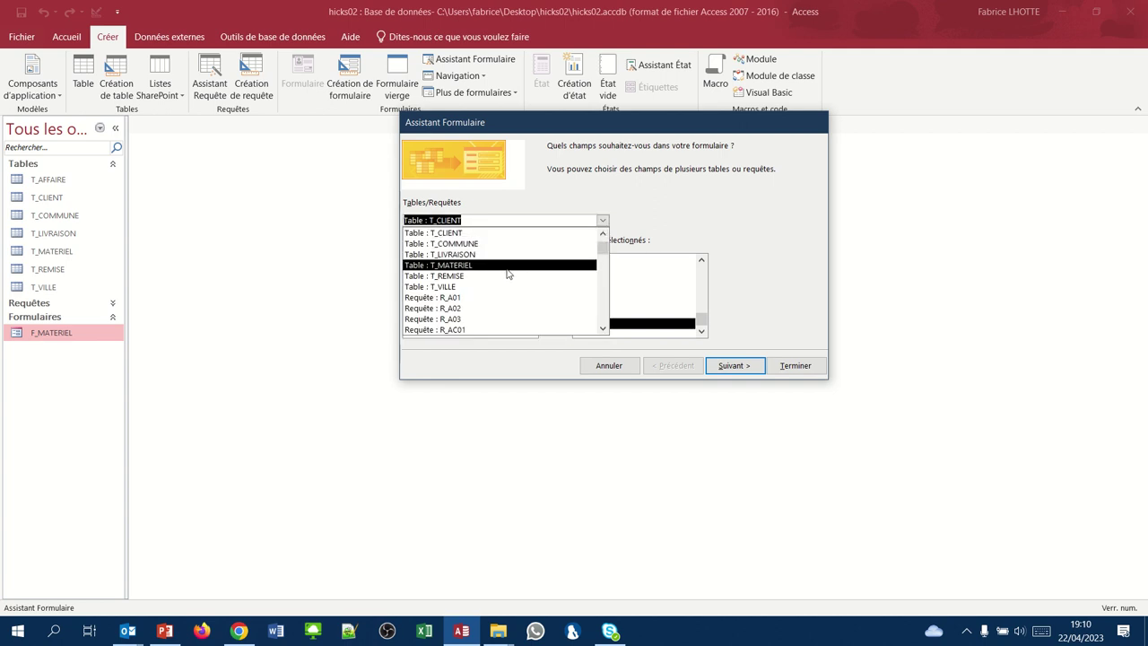
pyautogui.click(602, 234)
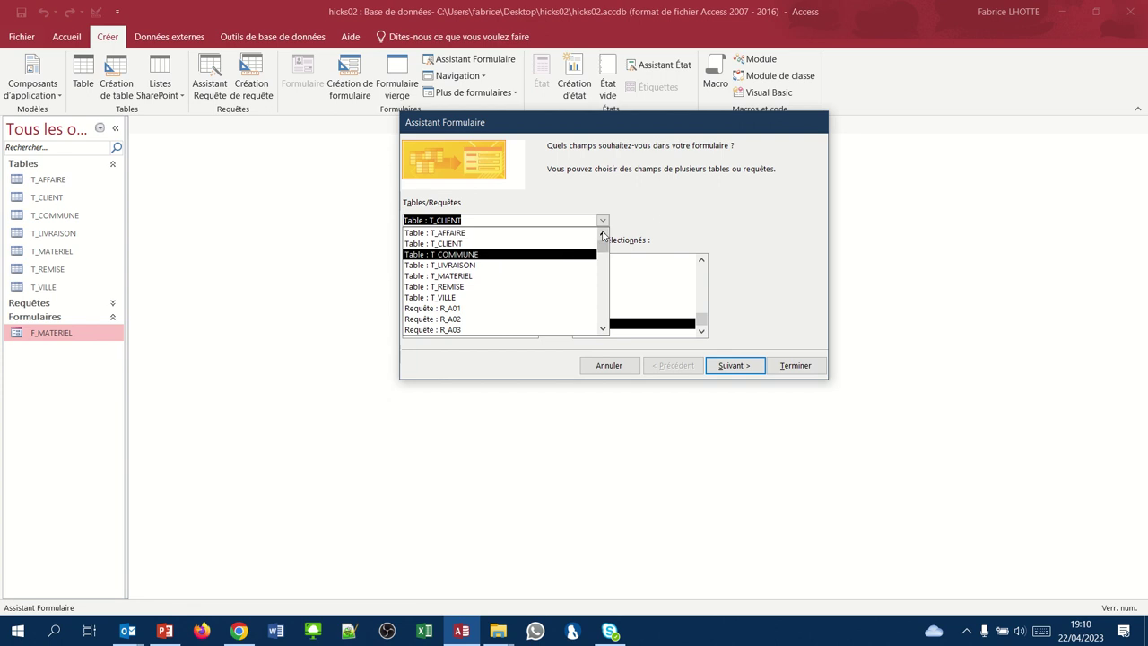
pyautogui.click(514, 235)
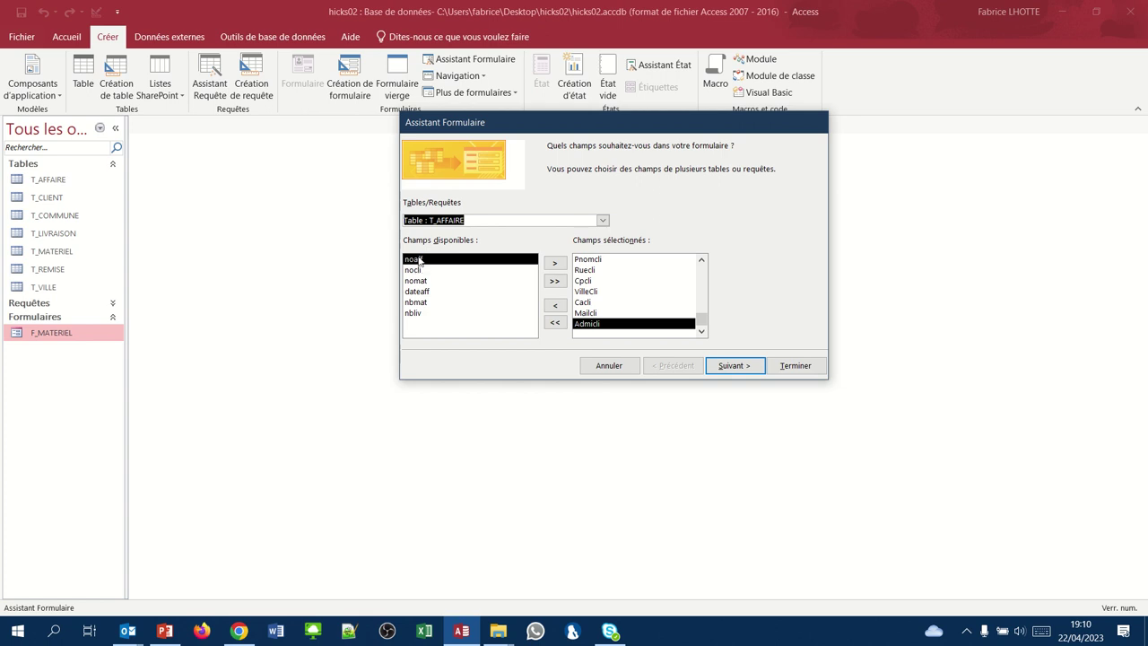
pyautogui.click(420, 260)
pyautogui.click(554, 263)
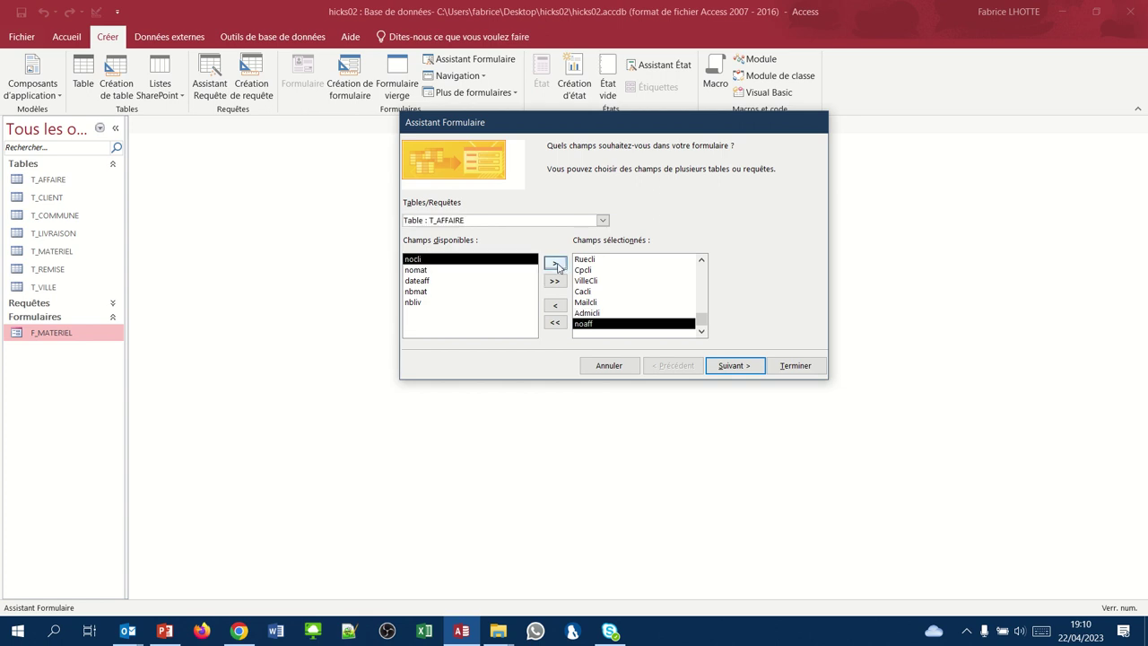
pyautogui.click(411, 271)
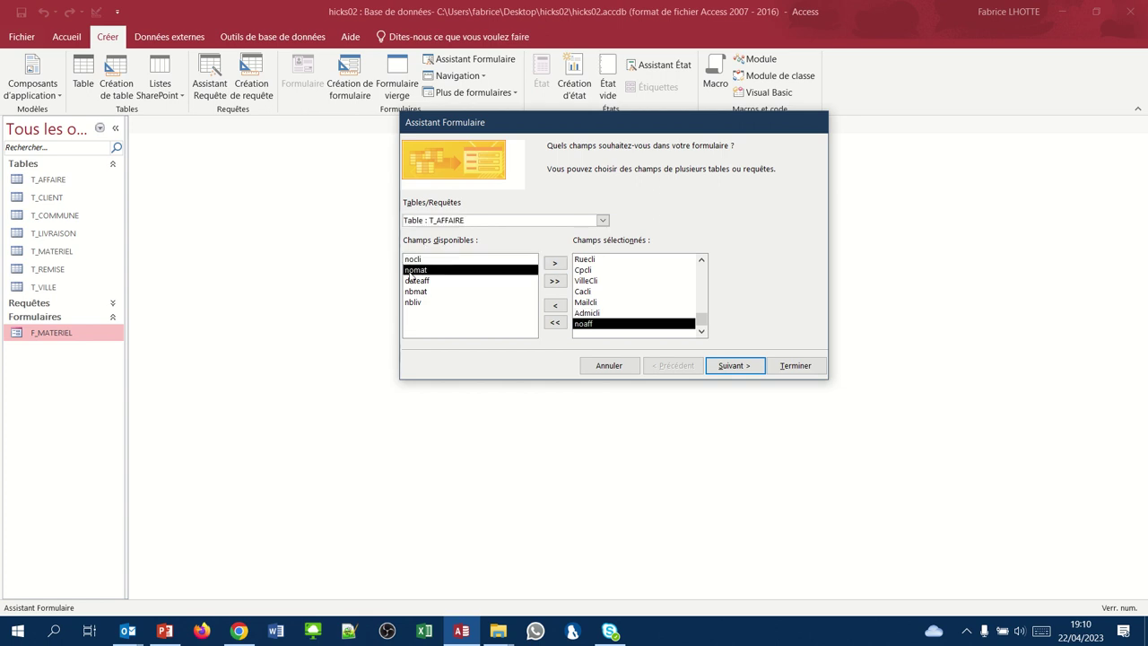
pyautogui.click(553, 263)
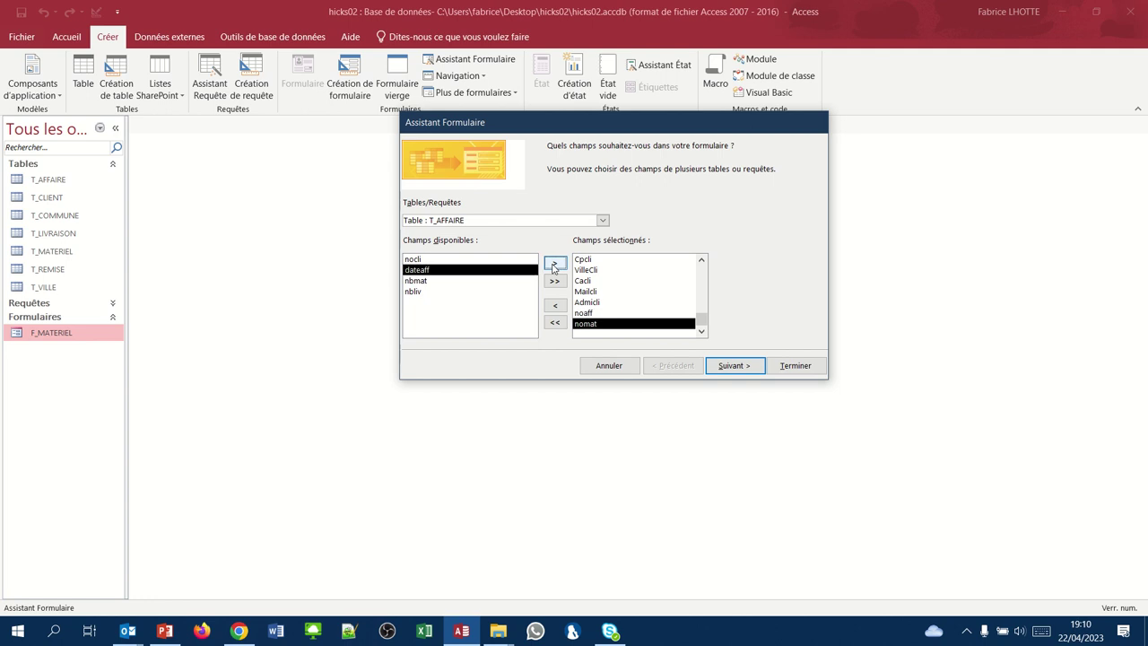
pyautogui.click(553, 264)
pyautogui.click(553, 264)
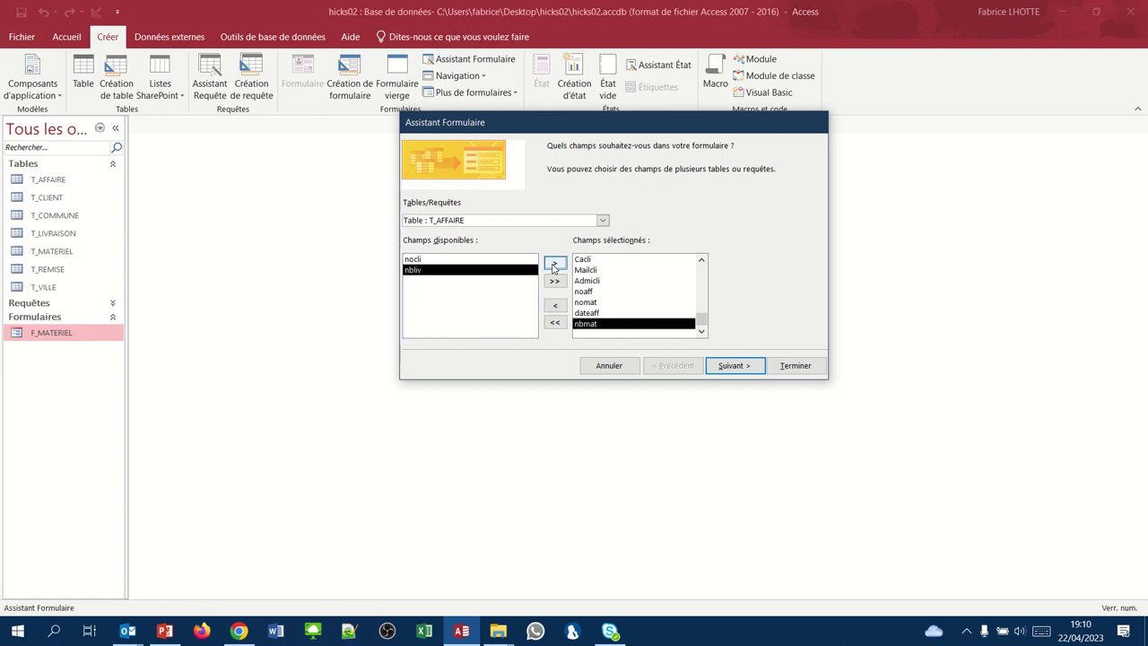
pyautogui.click(553, 264)
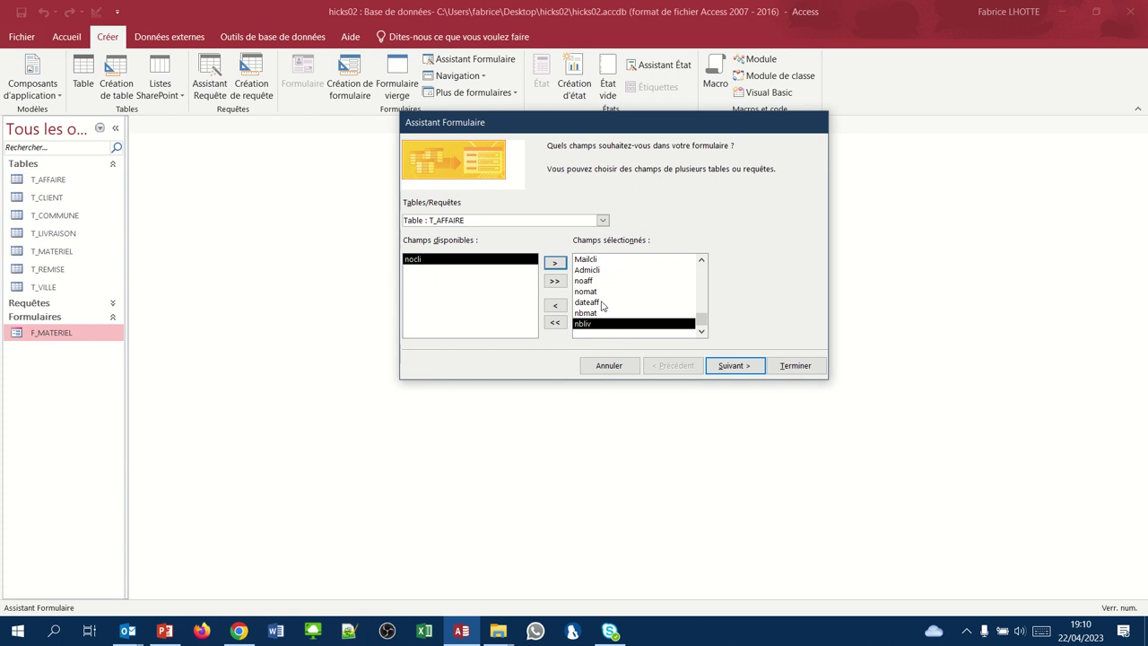
# Compare the wizard's data display options and keep the data organised by T_CLIENT as a form with subforms
pyautogui.click(726, 366)
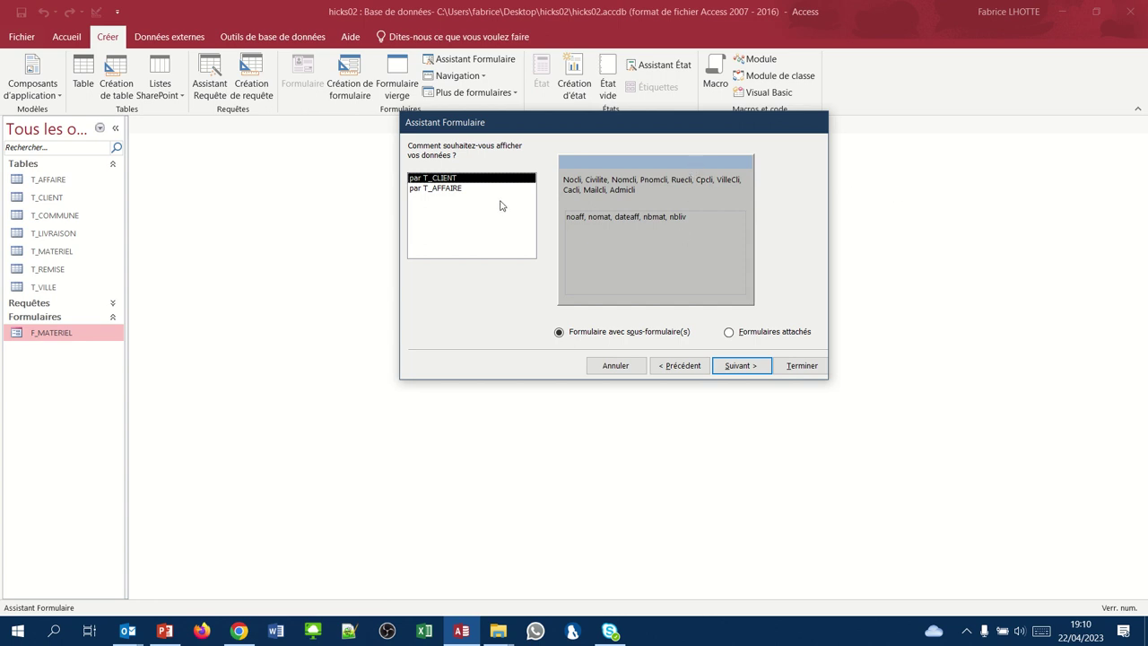
pyautogui.click(454, 191)
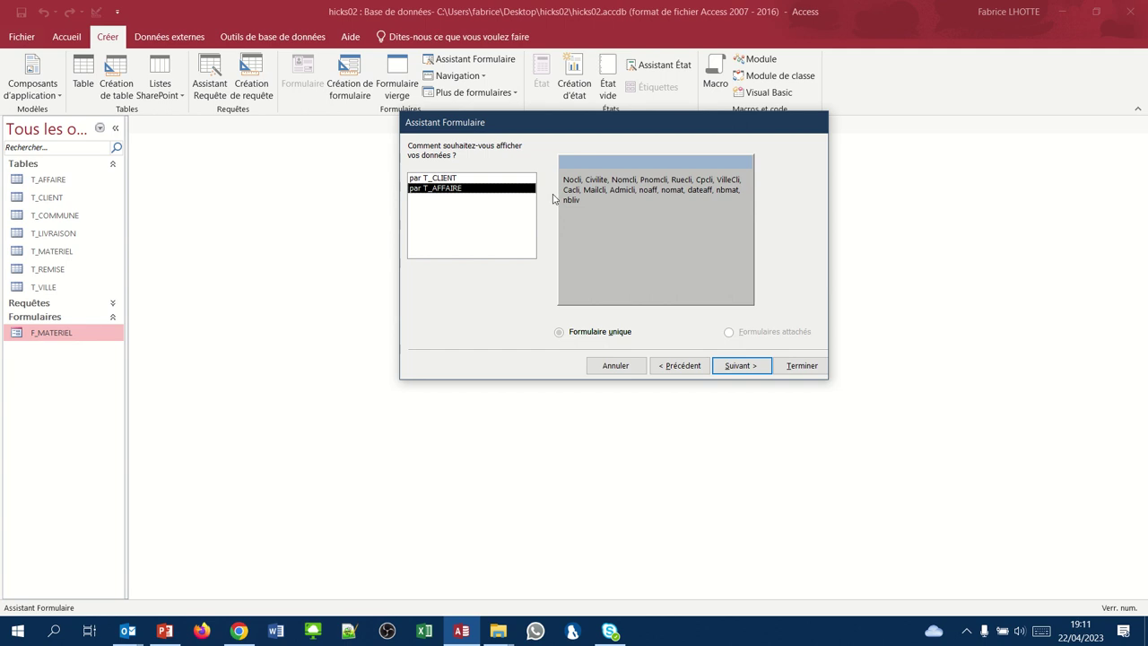
pyautogui.click(448, 179)
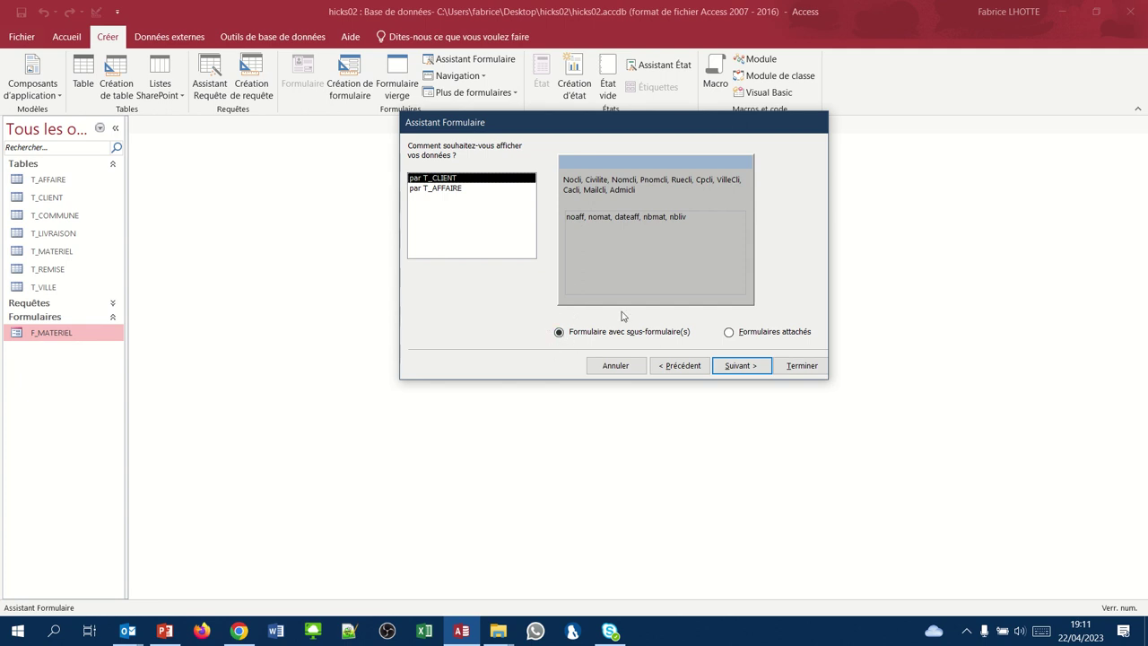
pyautogui.click(729, 332)
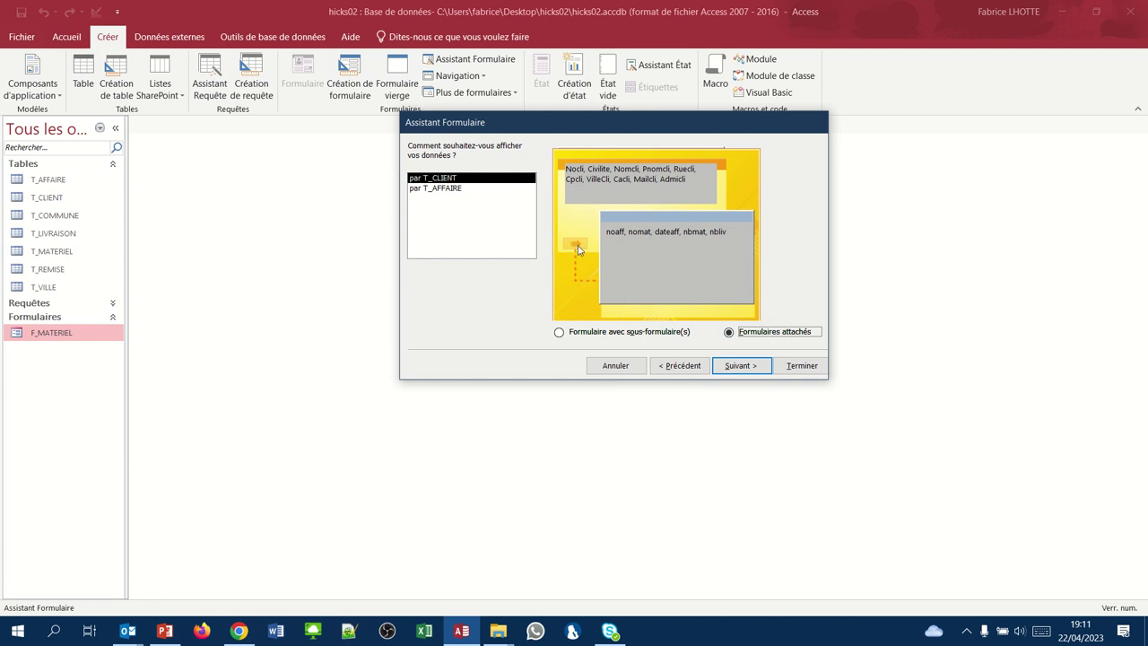
pyautogui.click(558, 332)
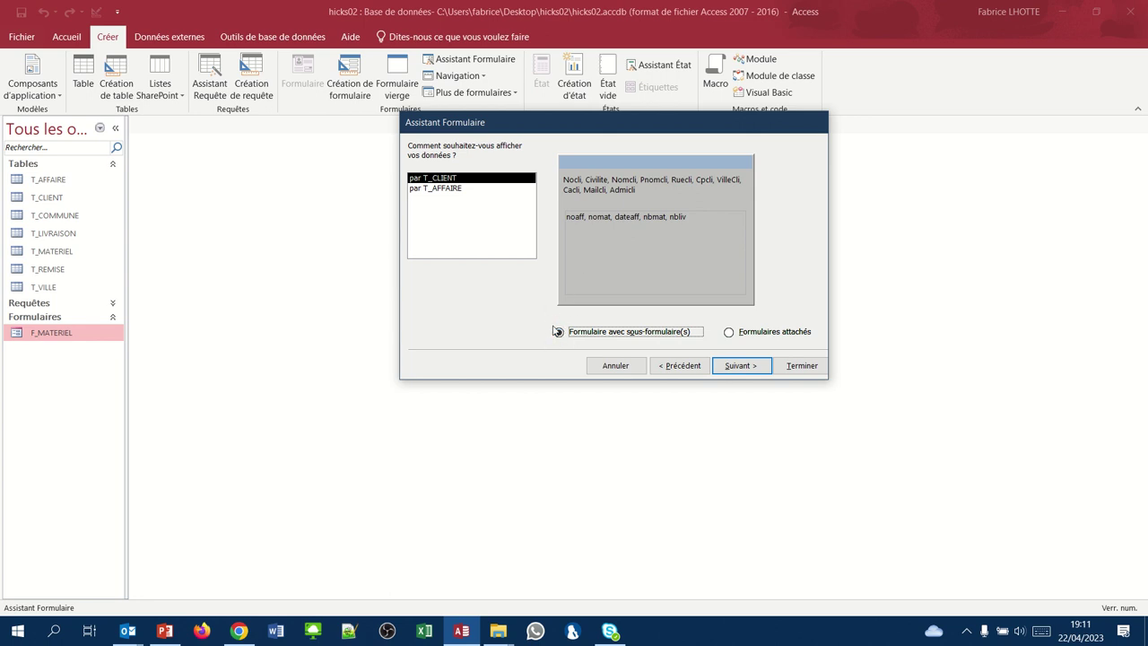
# Choose the Tabulaire layout for the subform
pyautogui.click(722, 371)
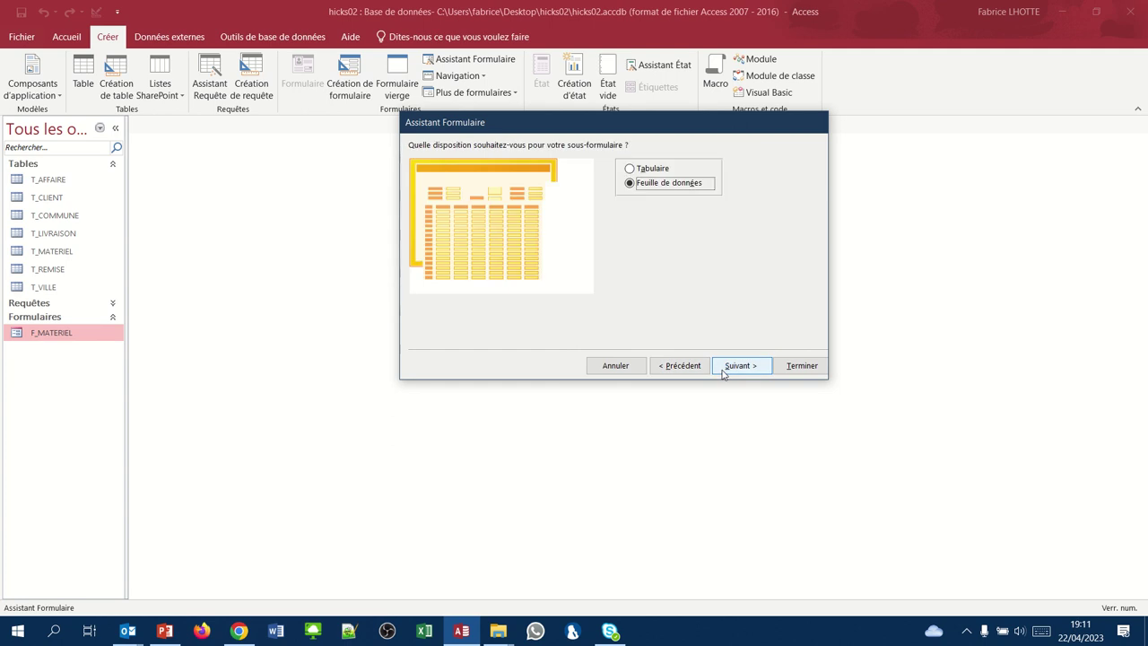
pyautogui.click(637, 170)
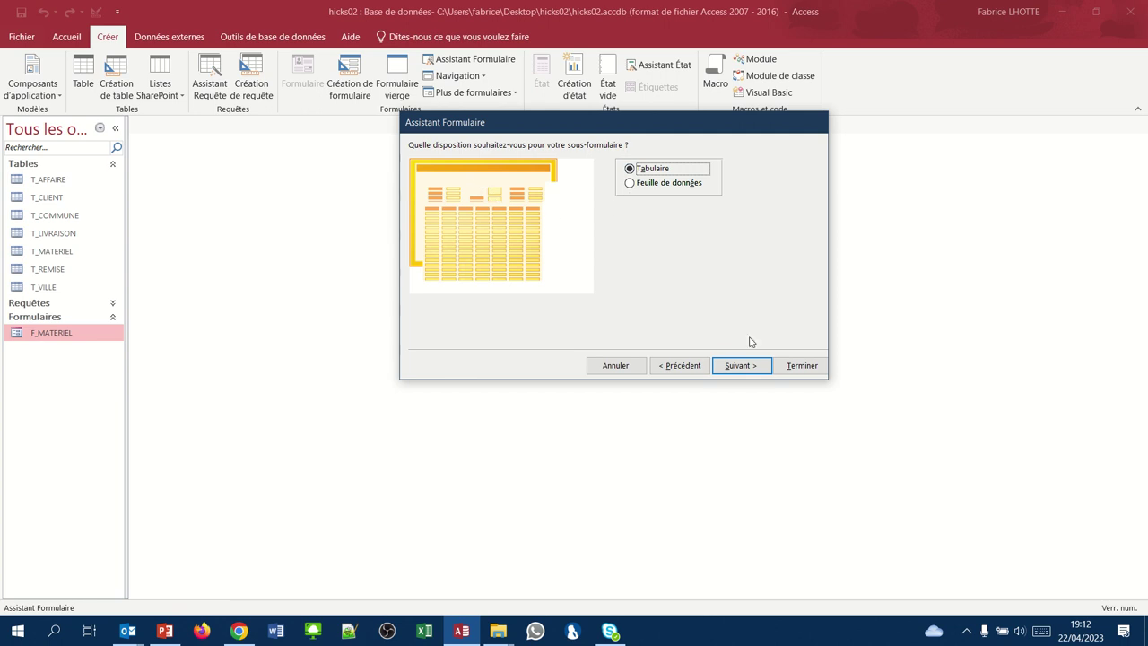
pyautogui.click(745, 368)
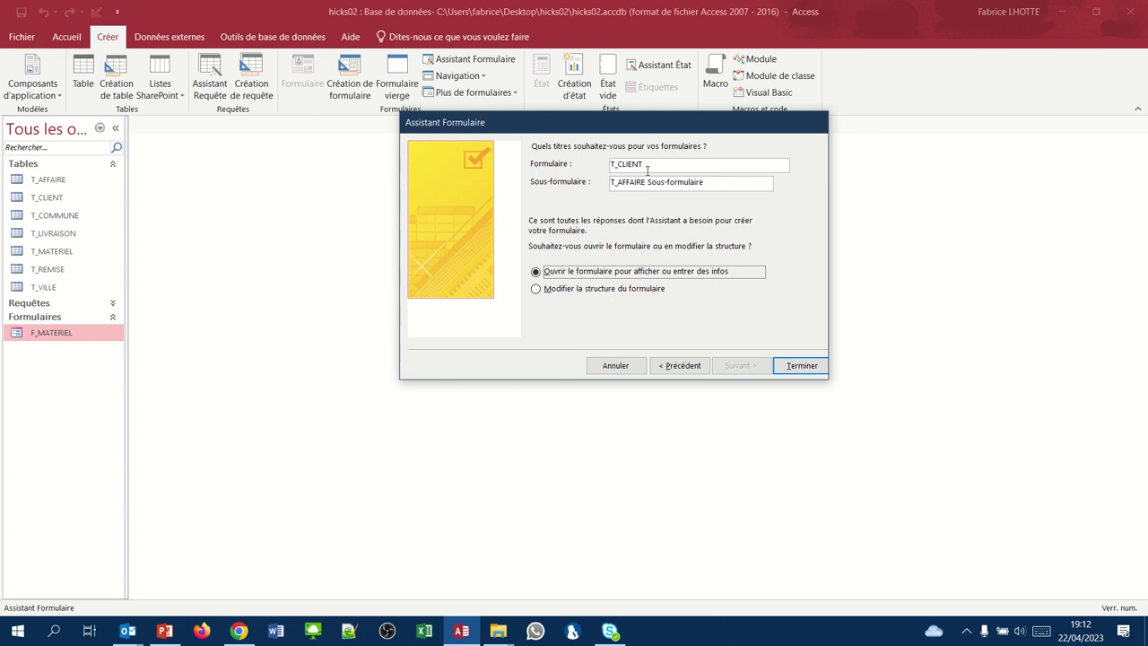
# Title the form F_ClientAffaires and the subform F_ClientAffairesSF, and finish the wizard with the form opened for data entry
pyautogui.moveTo(648, 167); pyautogui.dragTo(531, 161)
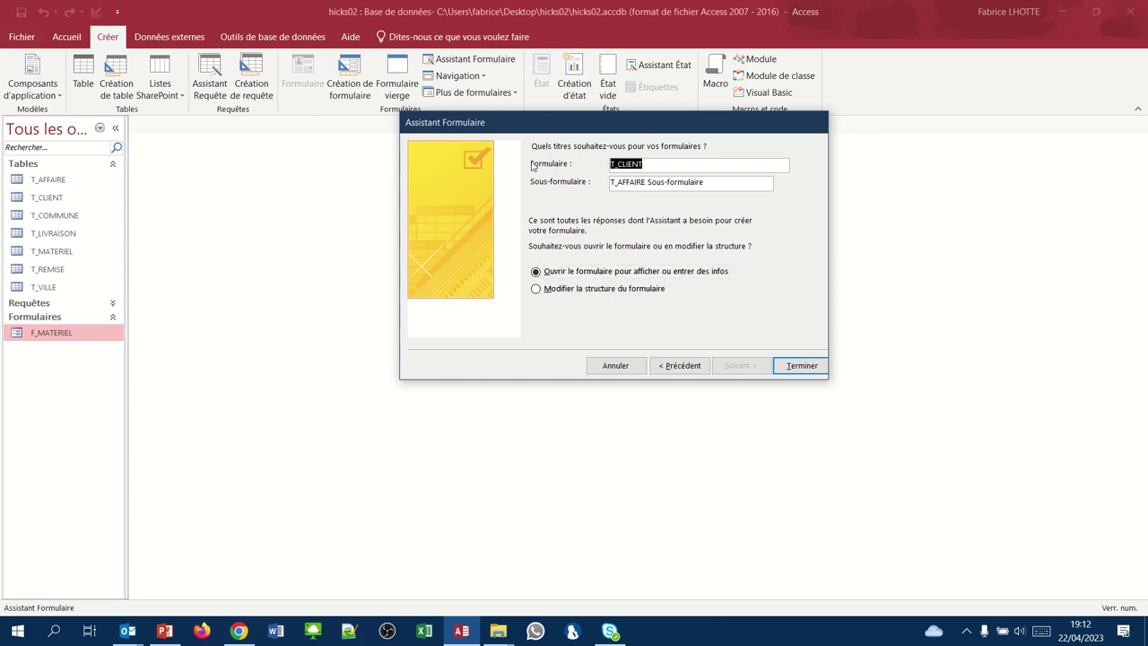
pyautogui.write('F_ClientAffaire')
pyautogui.write('s')
pyautogui.moveTo(707, 180); pyautogui.dragTo(591, 173)
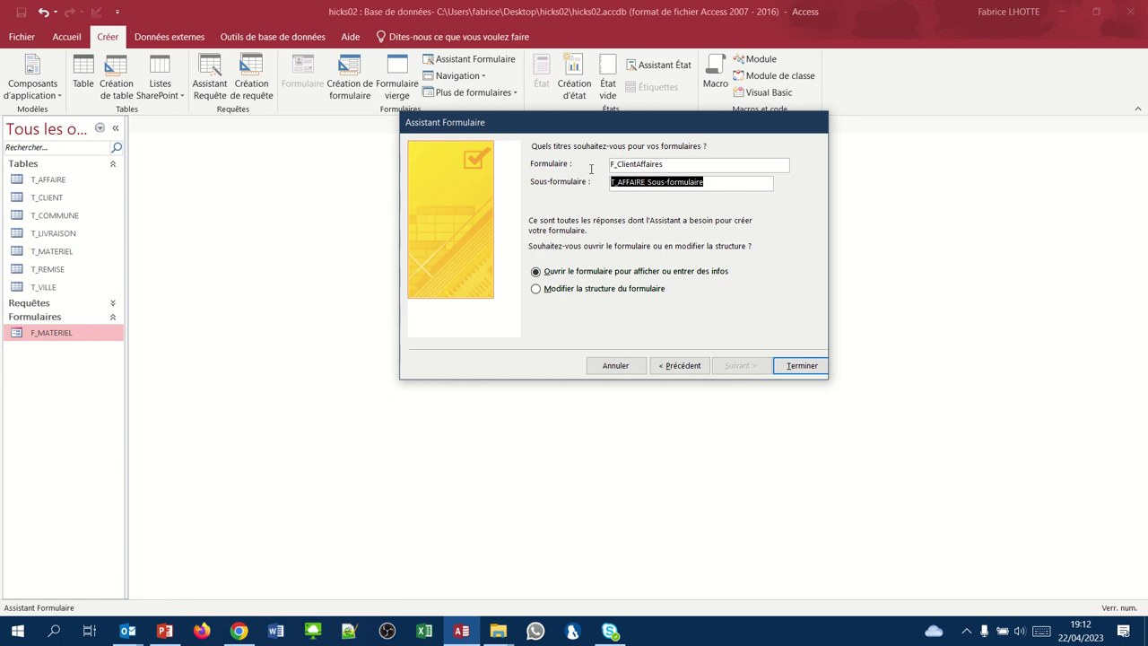
pyautogui.write('F')
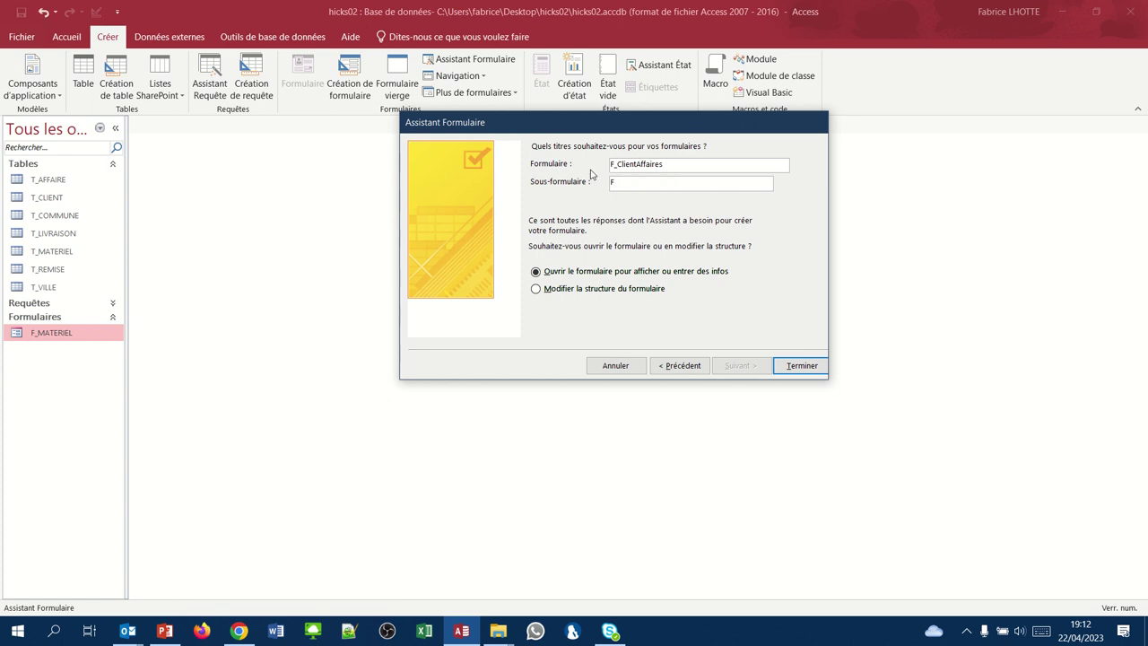
pyautogui.write('_ClientAffare')
pyautogui.press('BackSpace')
pyautogui.write('ires')
pyautogui.write('SF')
pyautogui.click(801, 366)
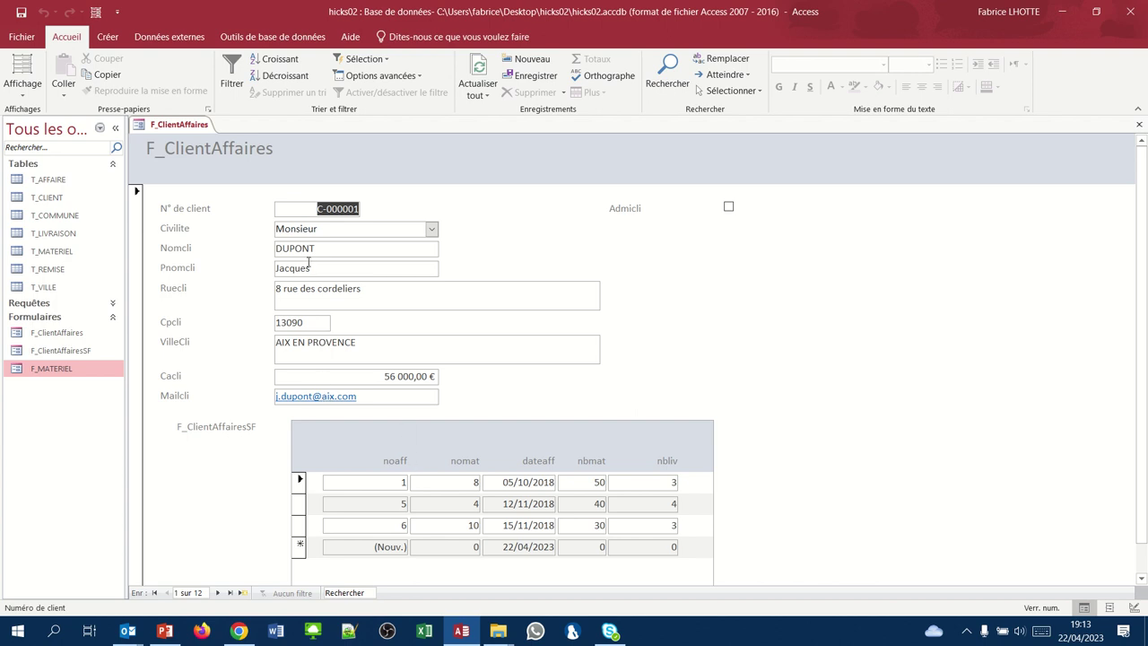
# Review the first client's affairs in the subform and go to the second client record
pyautogui.click(362, 480)
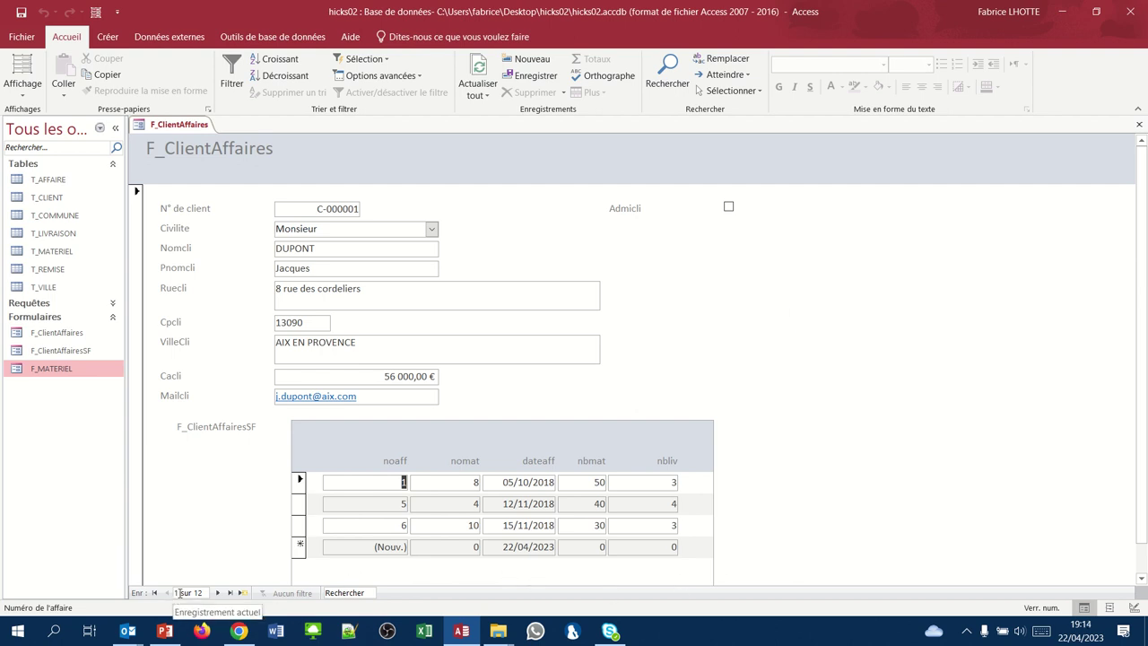
pyautogui.click(218, 594)
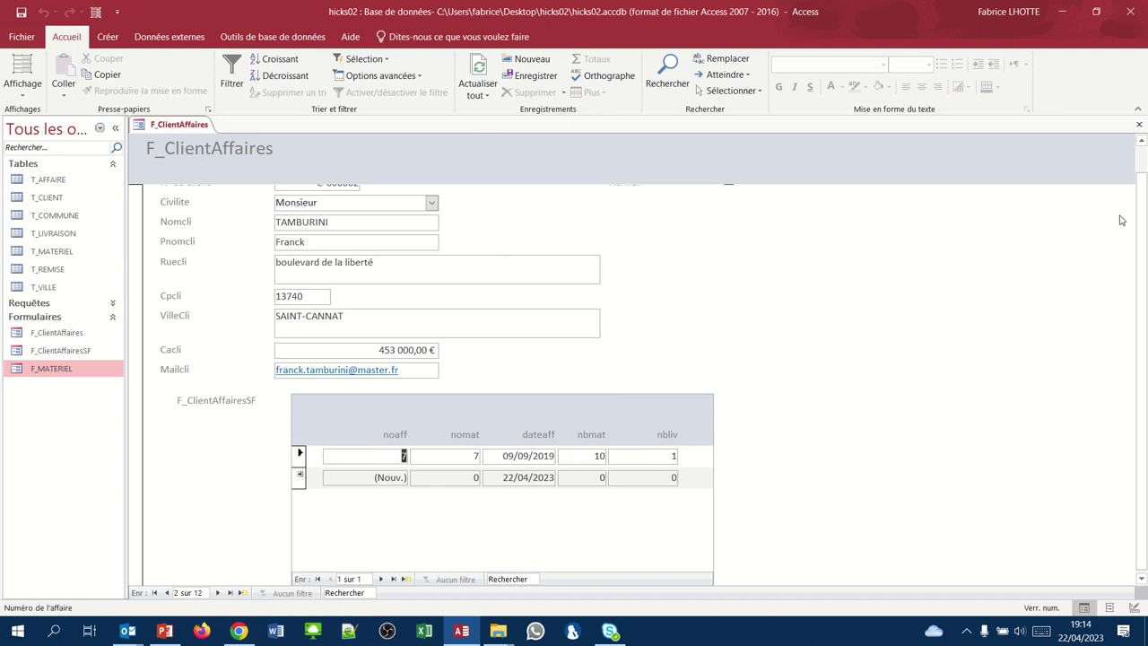
pyautogui.moveTo(1141, 216); pyautogui.dragTo(1143, 186)
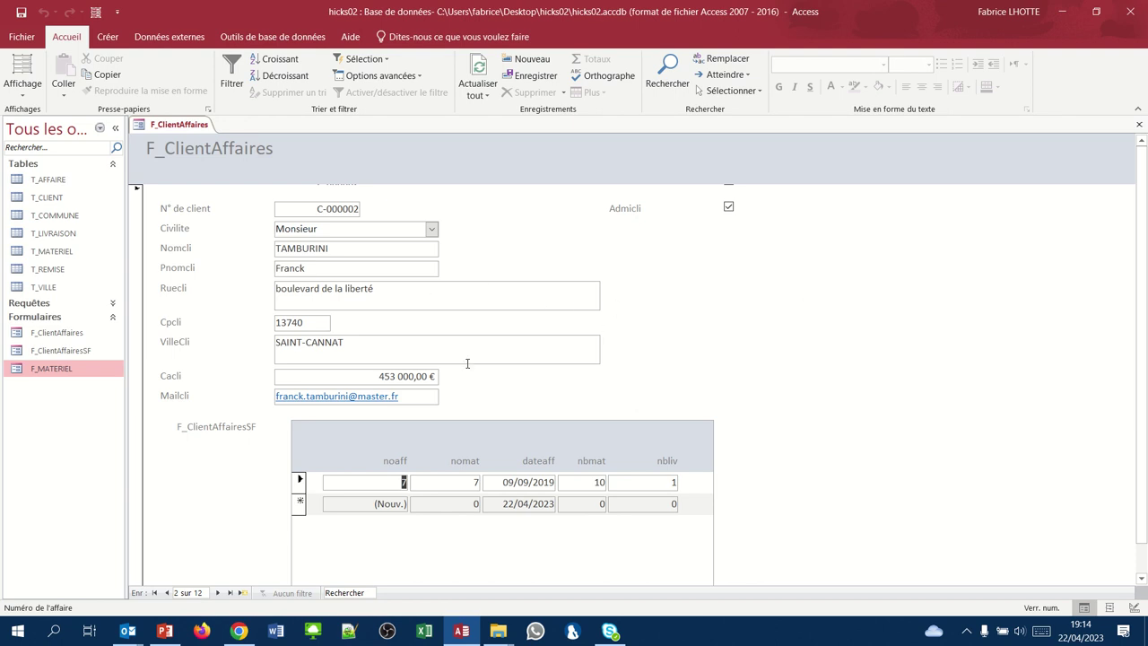
# Start a new affair row in the second client's subform with nomat 3 and dateaff 21/12/2021
pyautogui.click(391, 505)
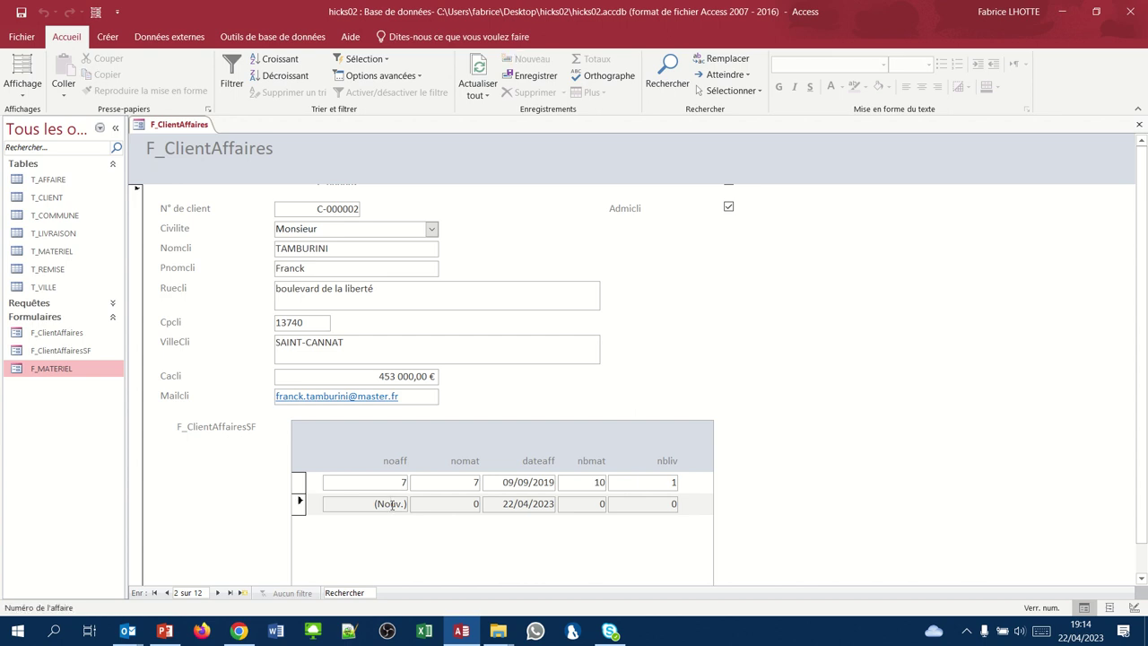
pyautogui.press('Tab')
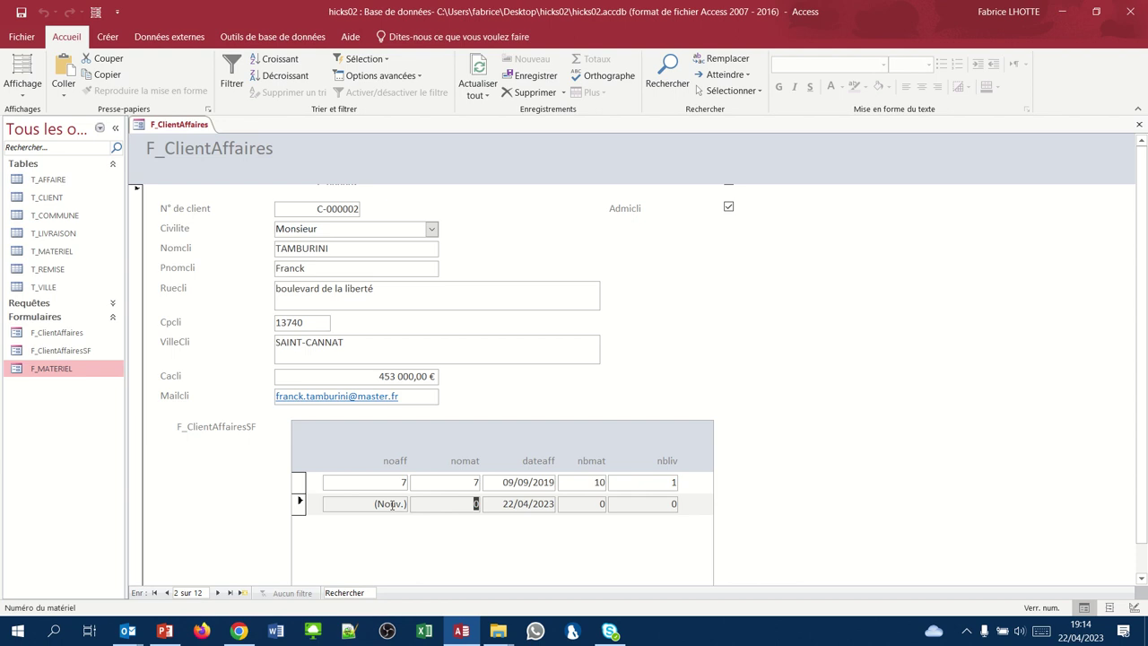
pyautogui.write('3')
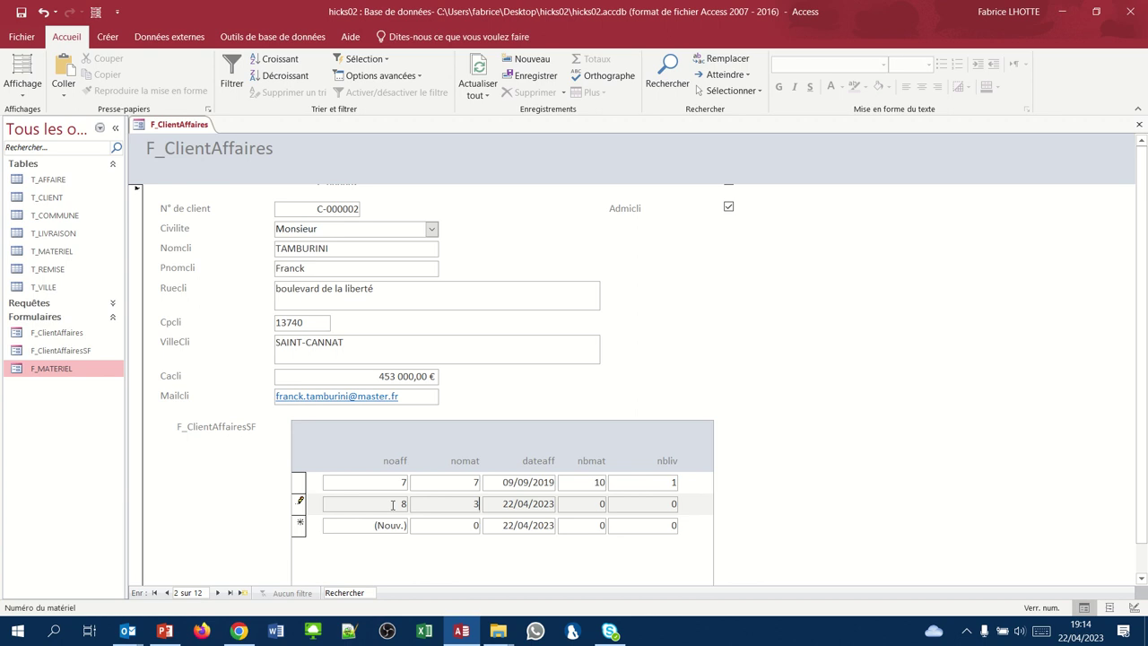
pyautogui.moveTo(503, 503); pyautogui.dragTo(553, 504)
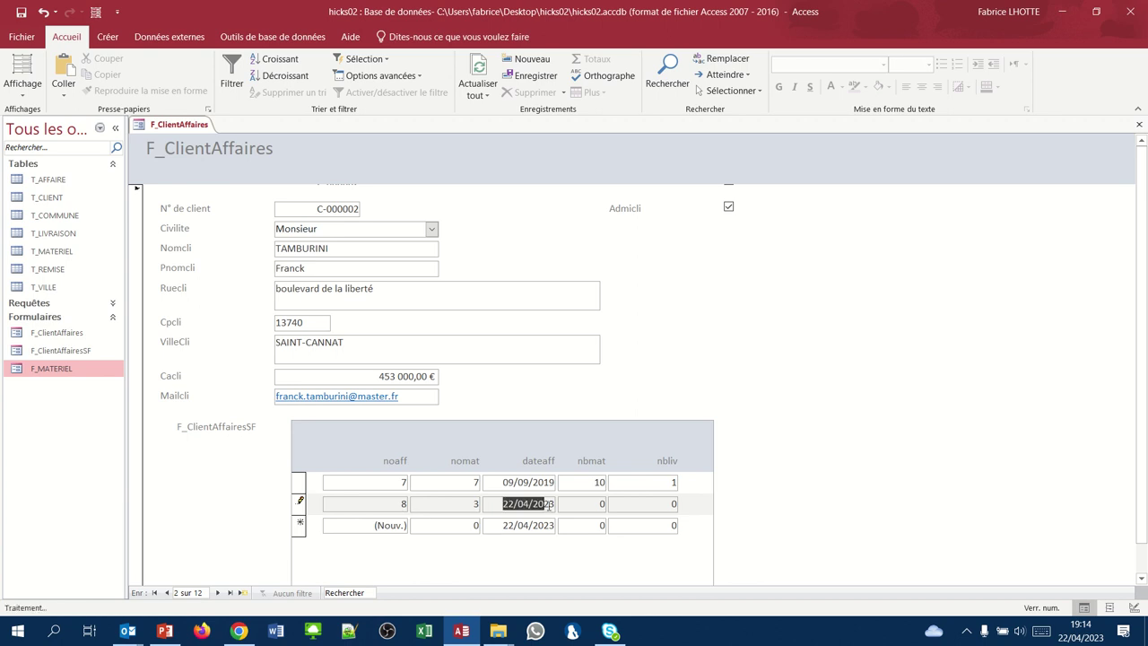
pyautogui.write('21/')
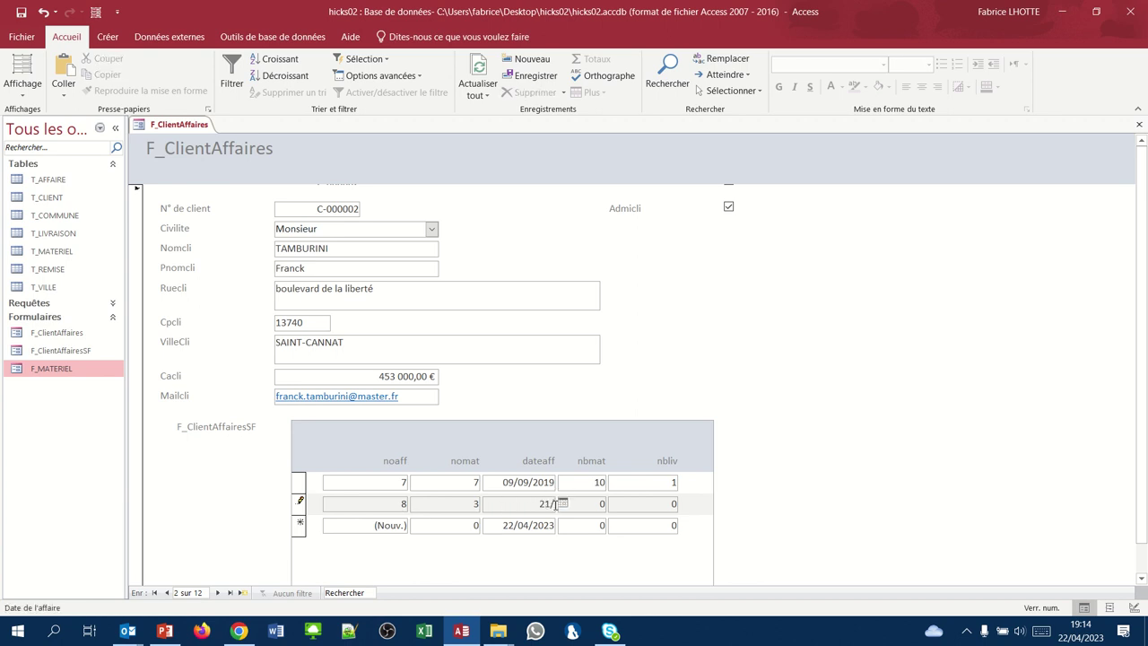
pyautogui.write('12/2021')
pyautogui.press('Tab')
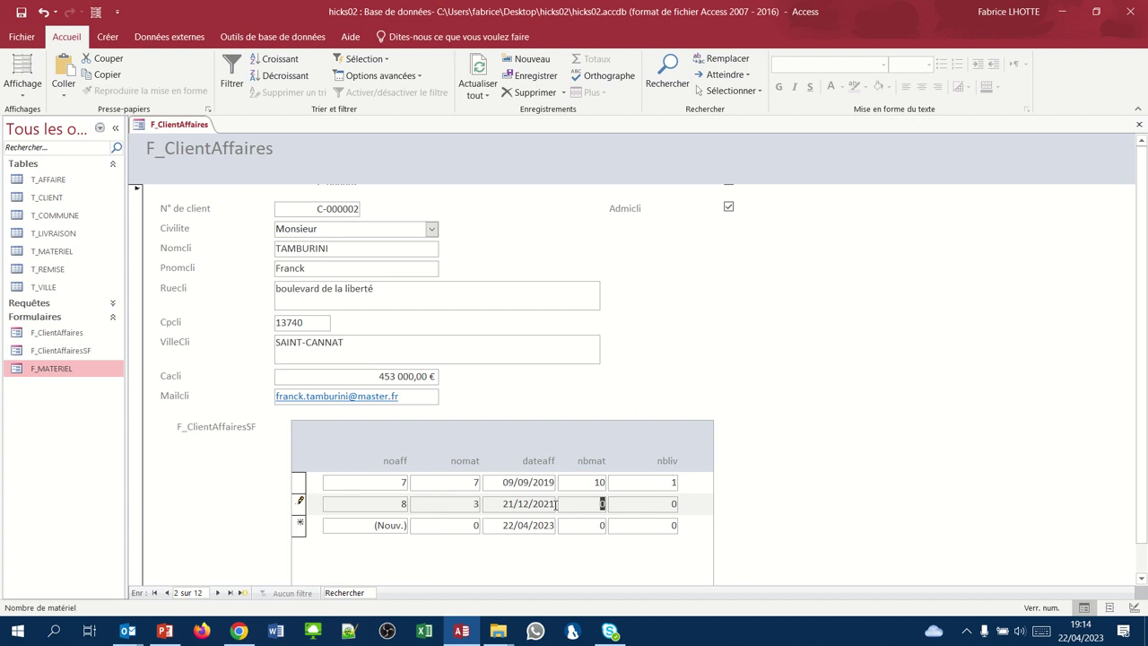
# Complete the new affair with nbmat 56 and nbliv 4, and close the F_ClientAffaires form
pyautogui.write('56')
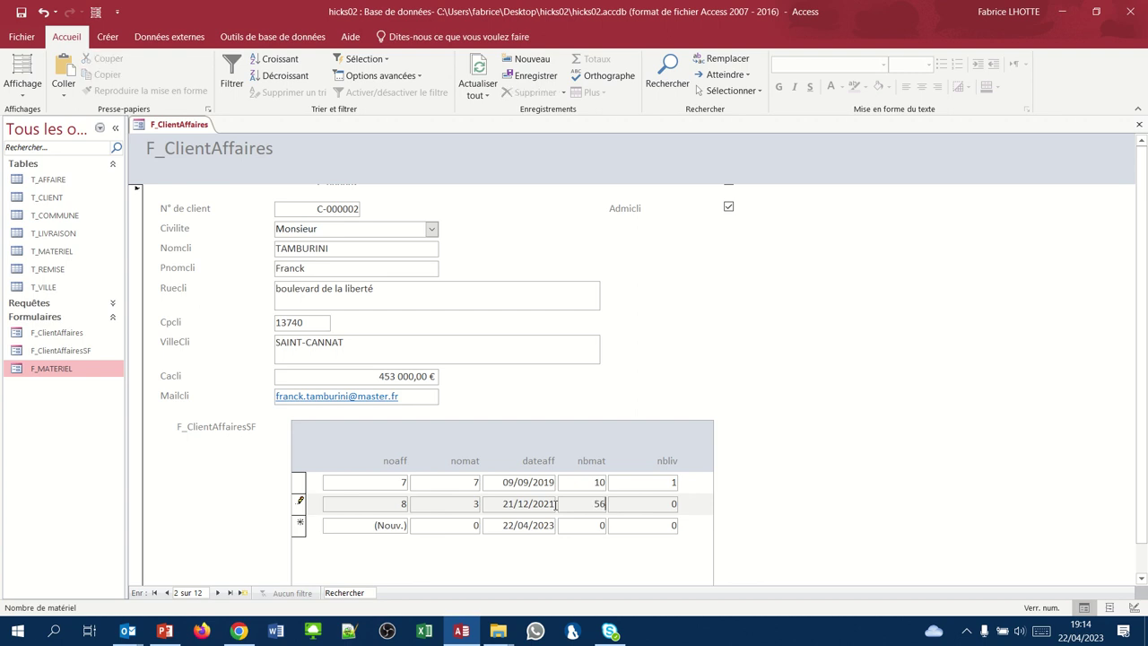
pyautogui.press('Tab')
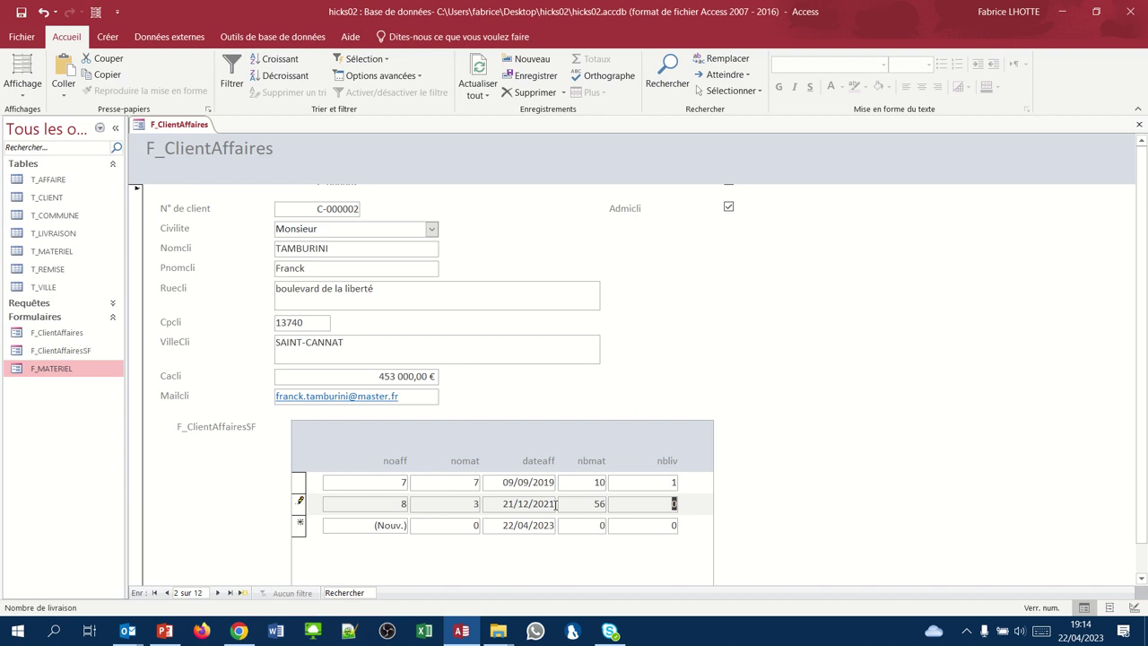
pyautogui.write('4')
pyautogui.press('Tab')
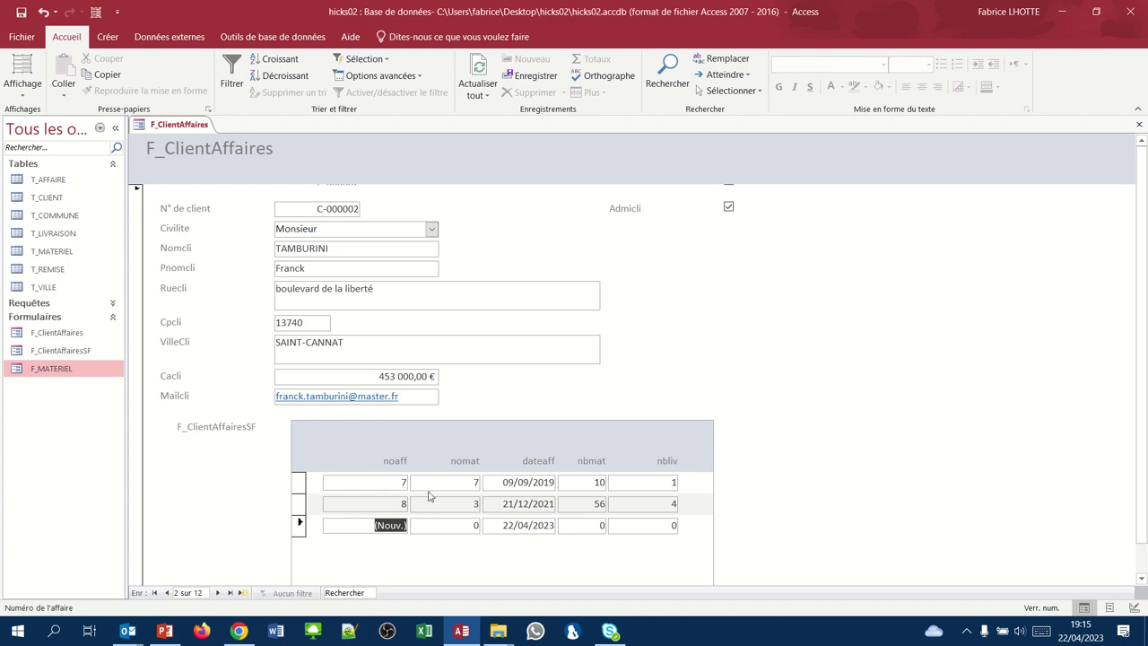
pyautogui.click(1139, 125)
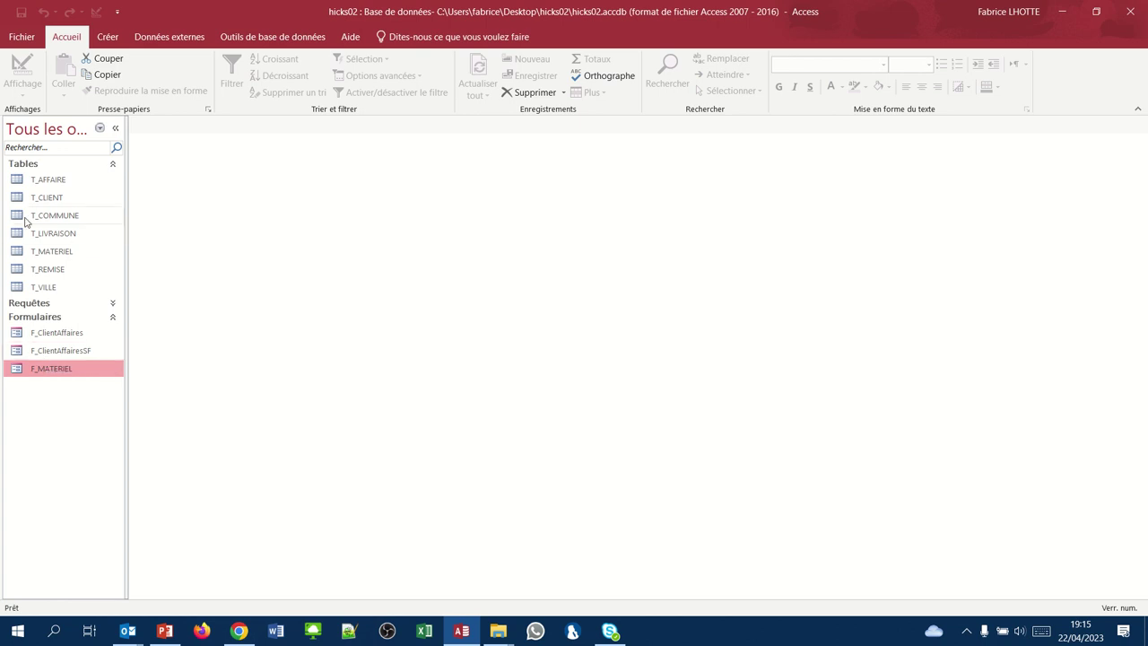
# Check the new affair in the T_AFFAIRE table and the R_MT04 query, and close both
pyautogui.doubleClick(48, 181)
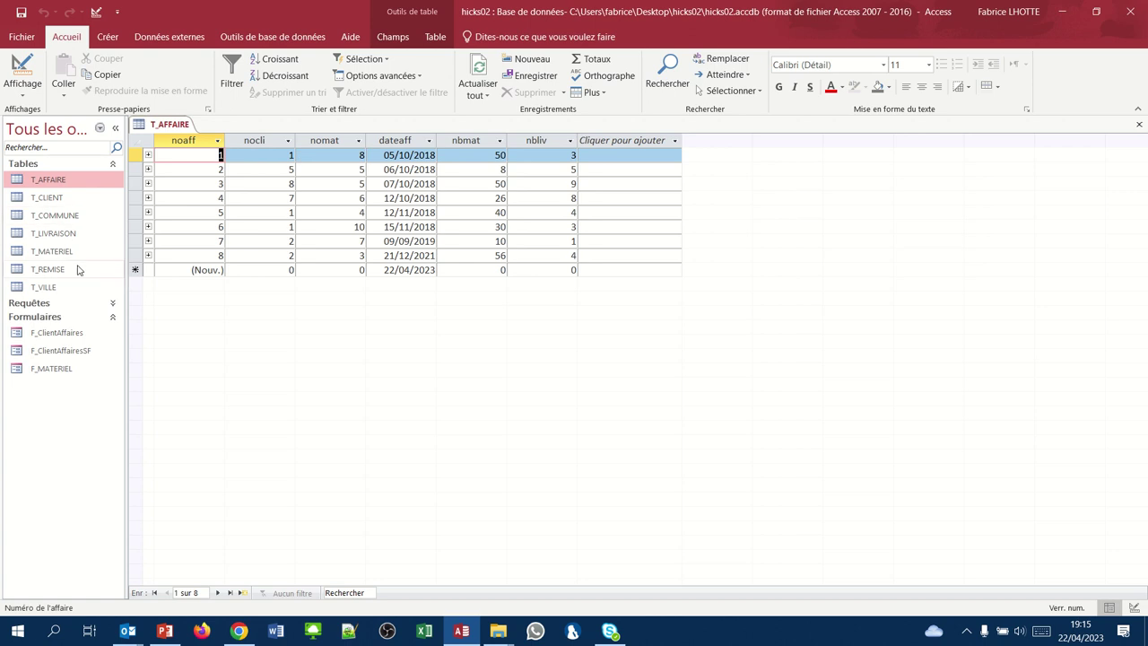
pyautogui.click(112, 308)
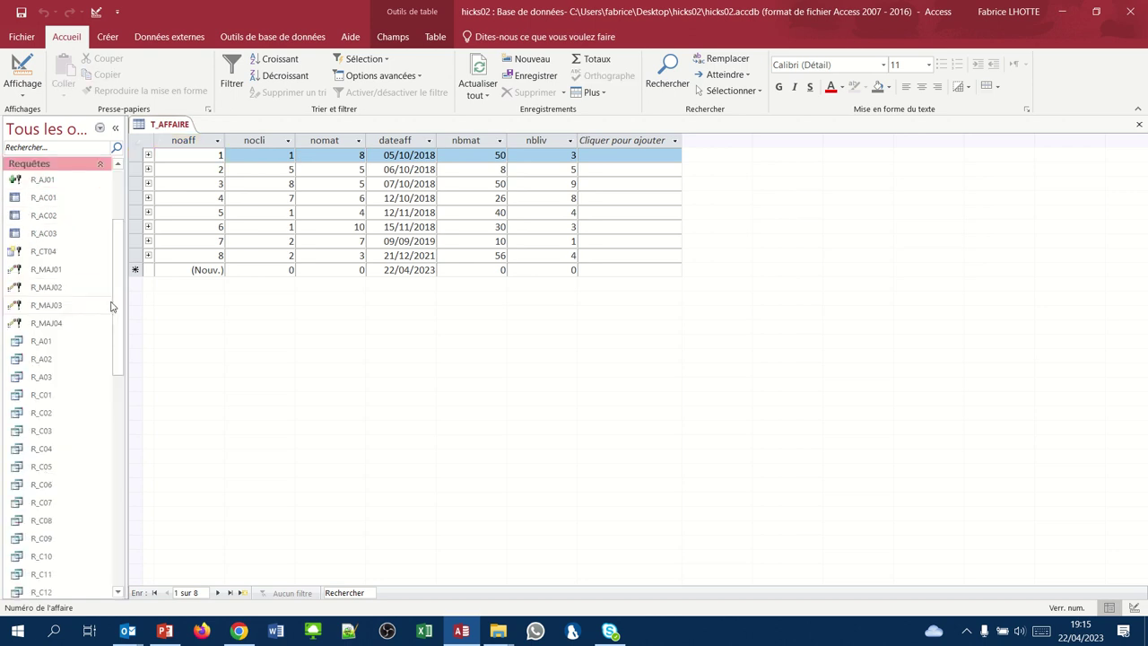
pyautogui.click(120, 518)
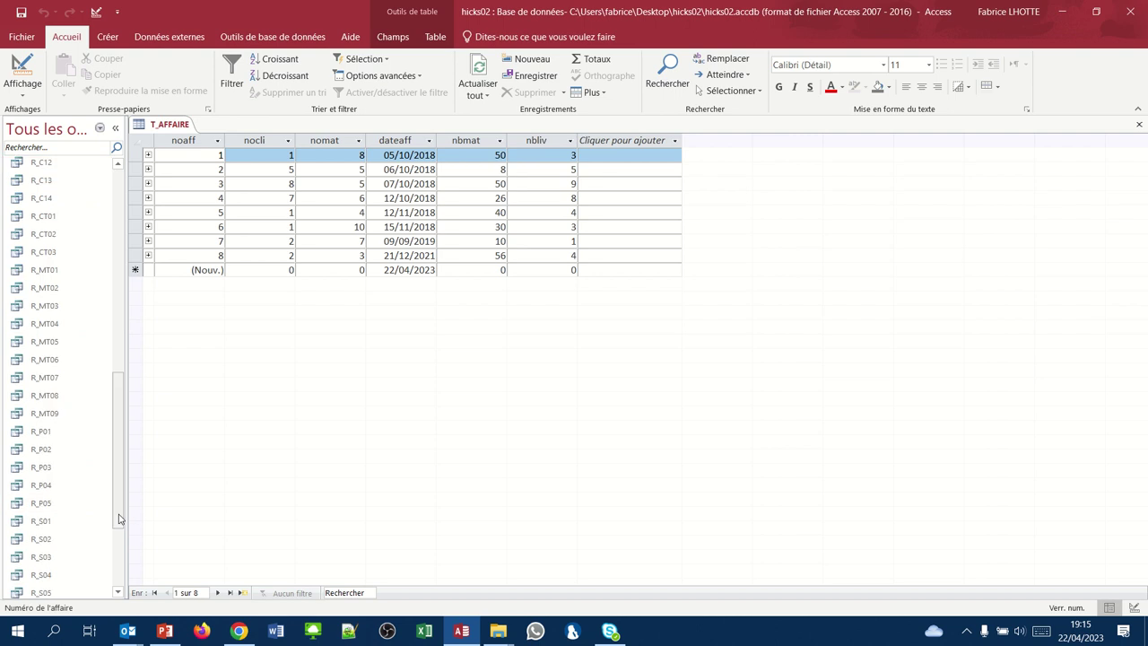
pyautogui.doubleClick(49, 328)
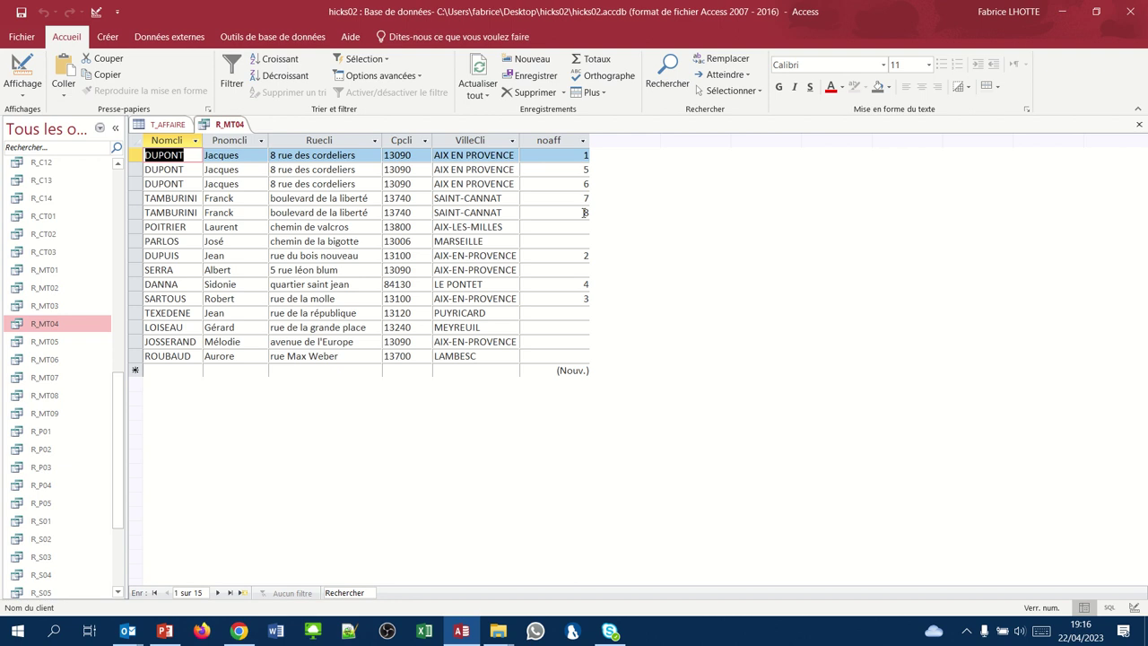
pyautogui.click(1139, 124)
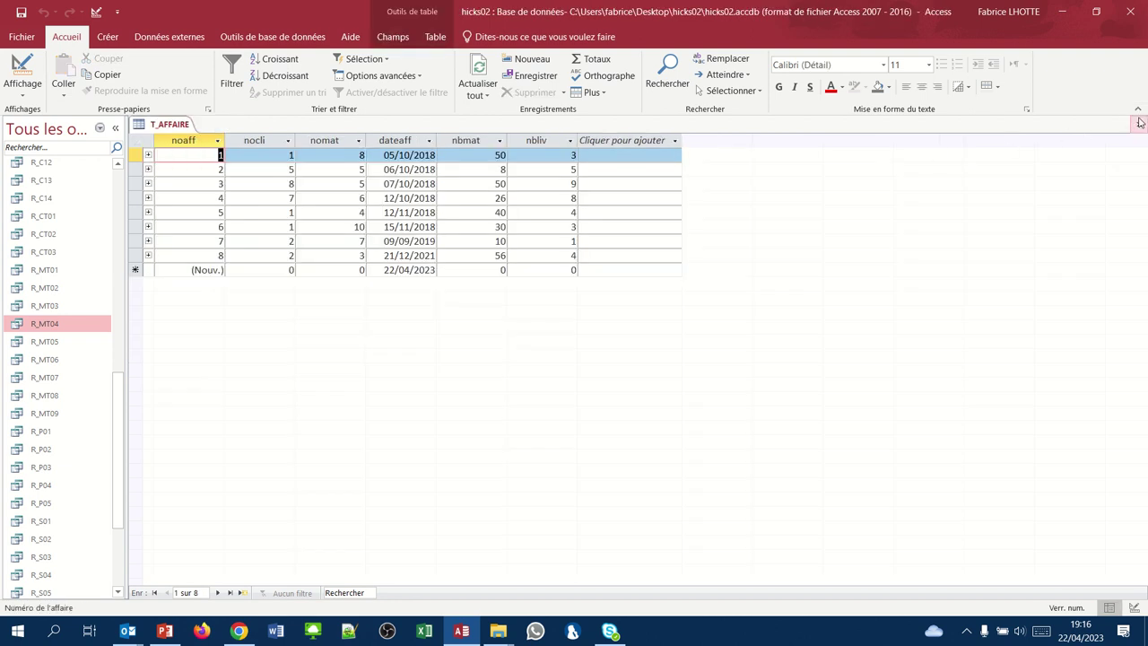
pyautogui.click(1140, 123)
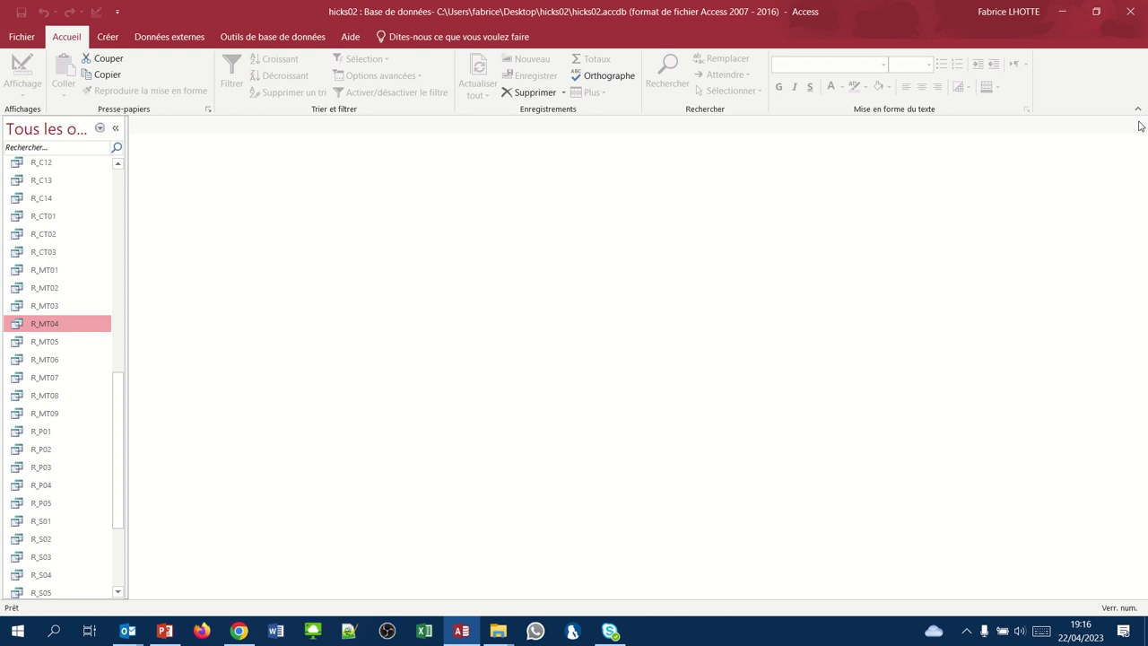